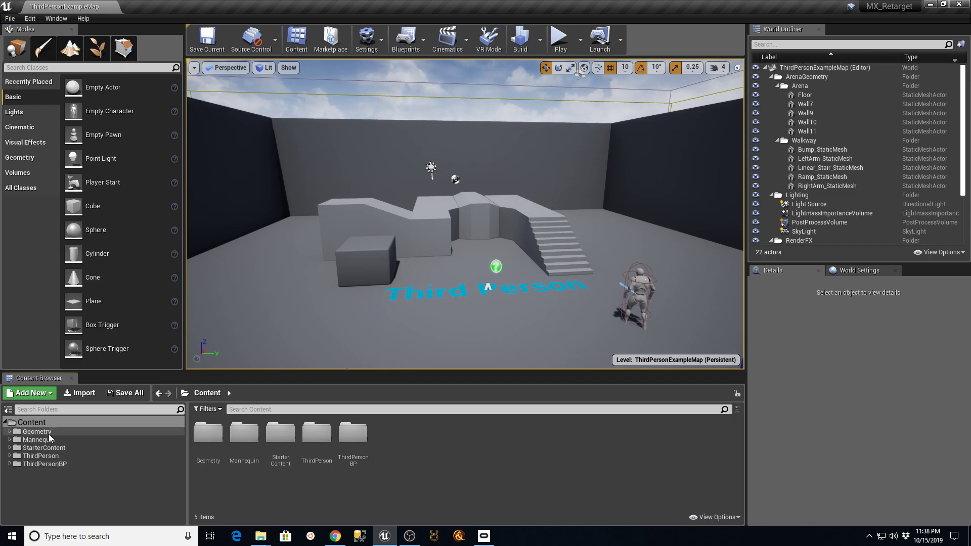
# Step: Expand Mannequin > Character and show the Mesh folder containing UE4_Mannequin_Skeleton
pyautogui.click(10, 440)
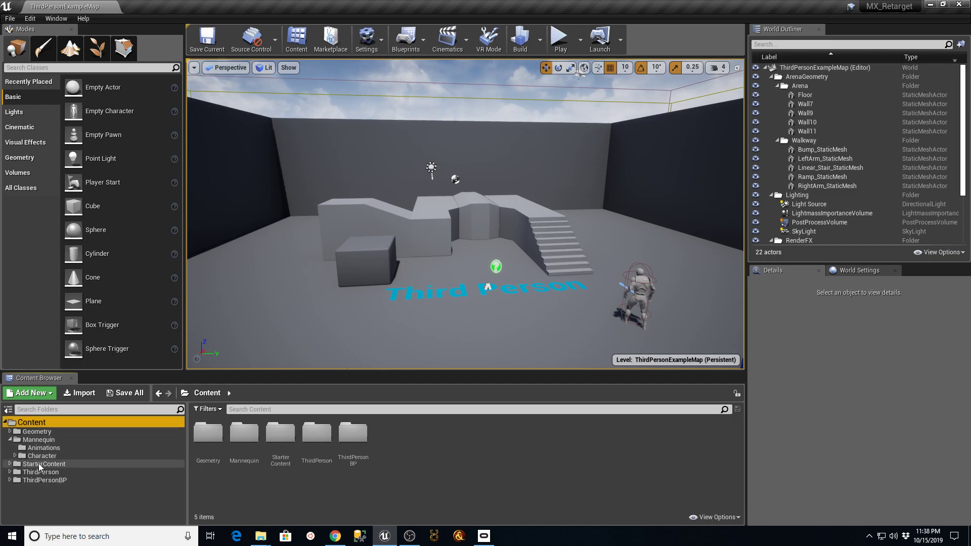
pyautogui.click(15, 456)
pyautogui.click(41, 472)
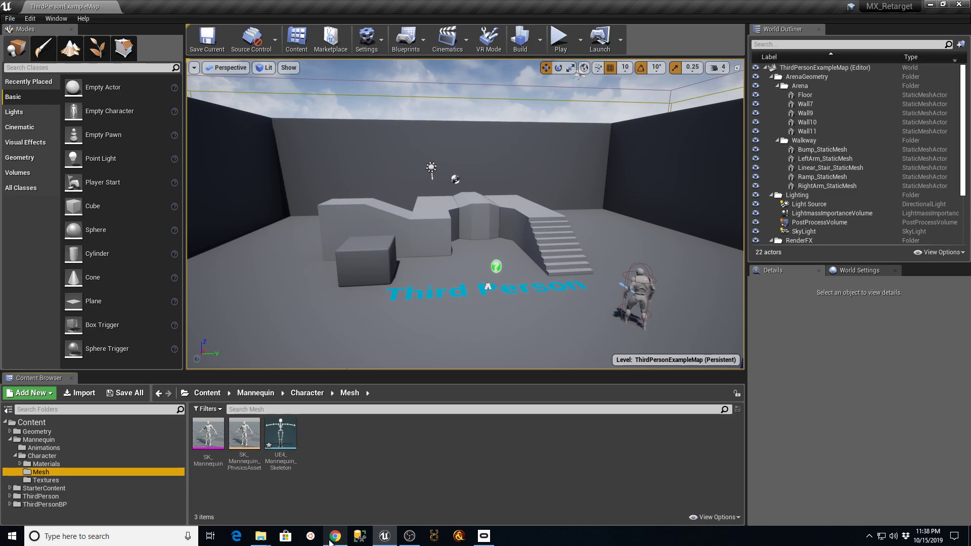
# Step: Check UE_MX_Mannequin.fbx in the Google Drive Animation folder, then go back to Mixamo
pyautogui.moveTo(331, 537)
pyautogui.click(346, 512)
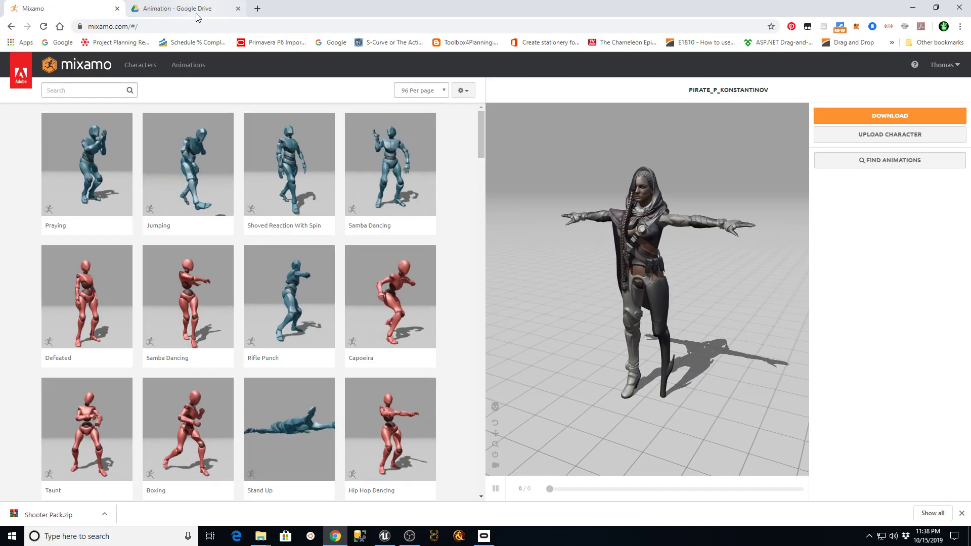
pyautogui.click(197, 17)
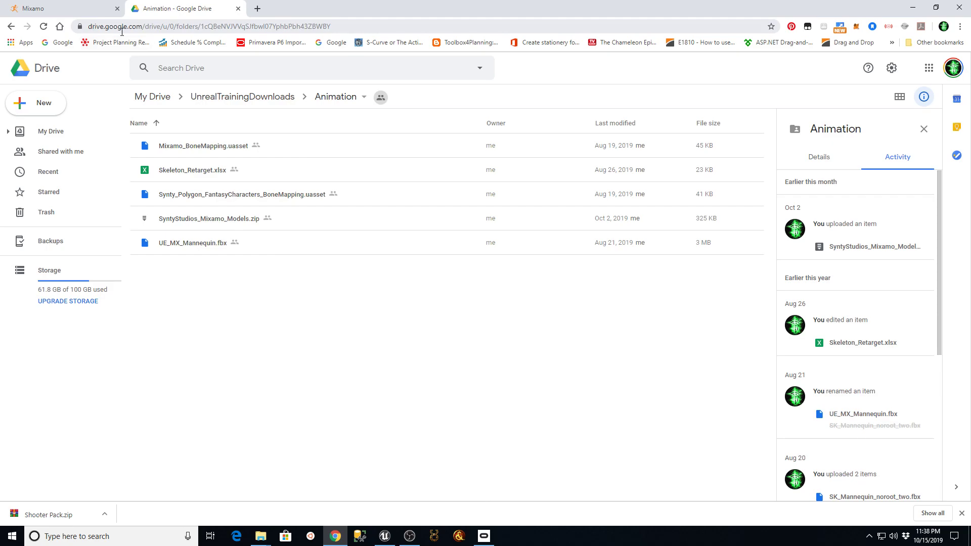
pyautogui.click(166, 248)
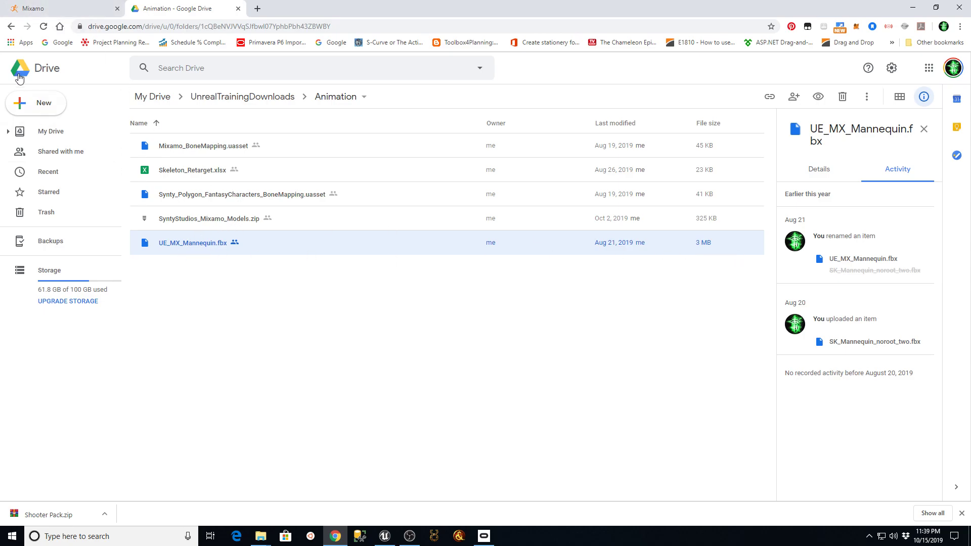
pyautogui.click(54, 10)
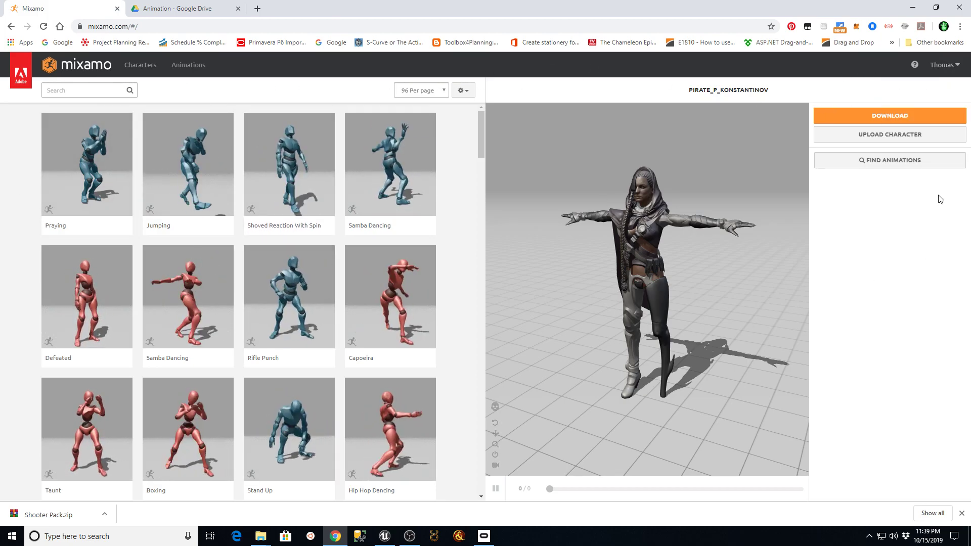
# Step: Upload Mixamo_UE_Mannequin.fbx from Downloads as the Mixamo character and confirm replacing the old one
pyautogui.click(890, 135)
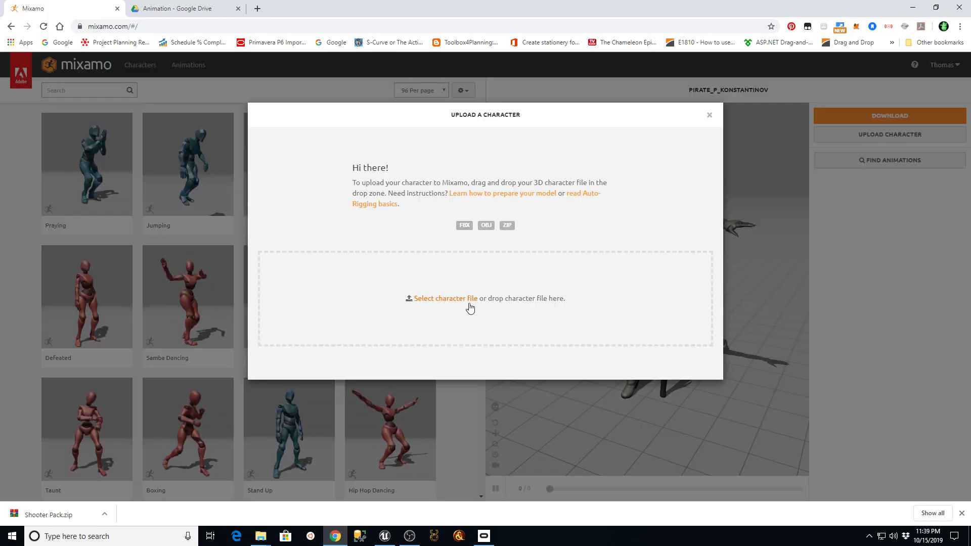
pyautogui.click(440, 299)
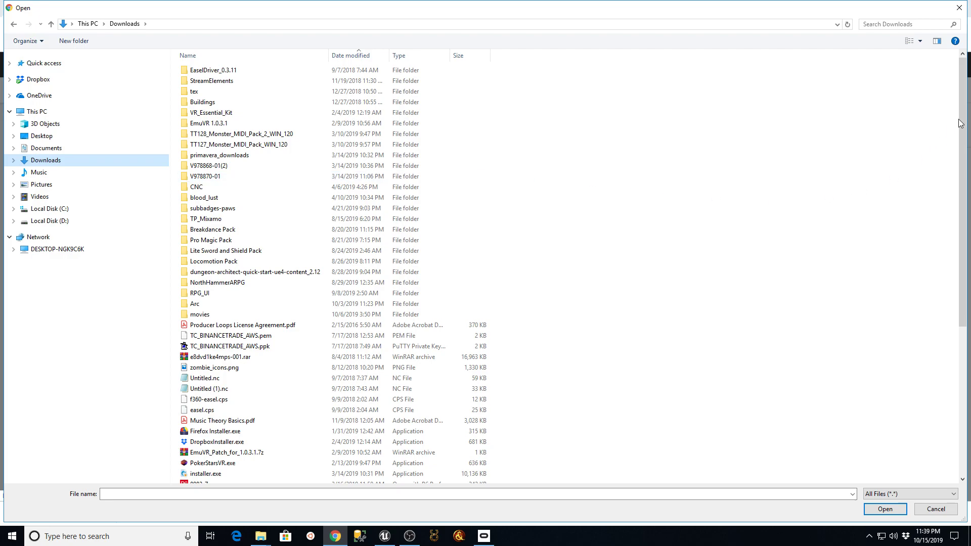
pyautogui.moveTo(967, 120); pyautogui.dragTo(969, 276)
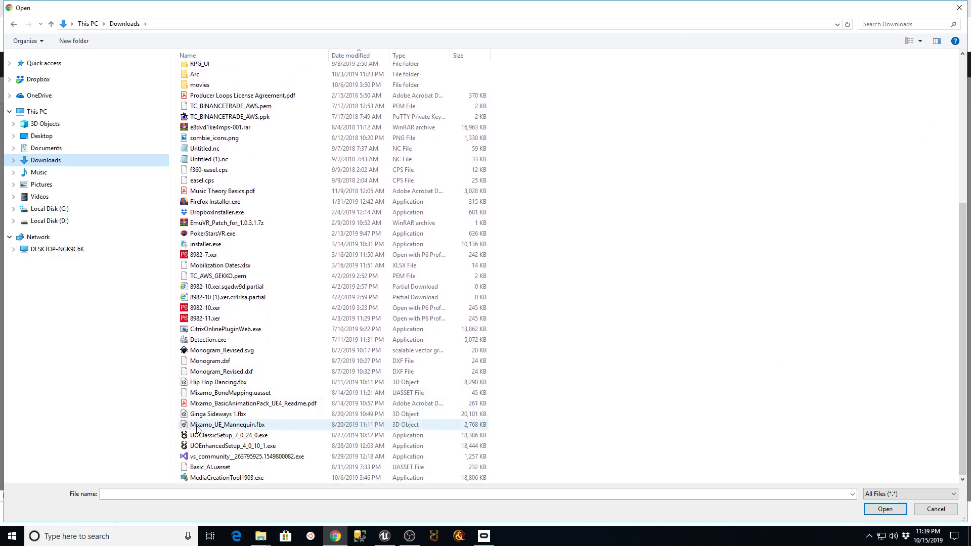
pyautogui.doubleClick(227, 425)
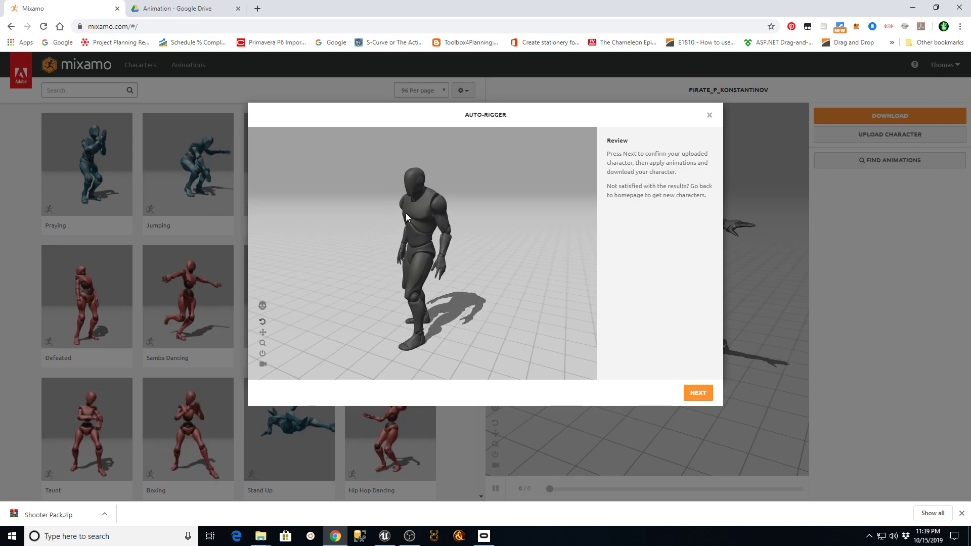
pyautogui.click(698, 393)
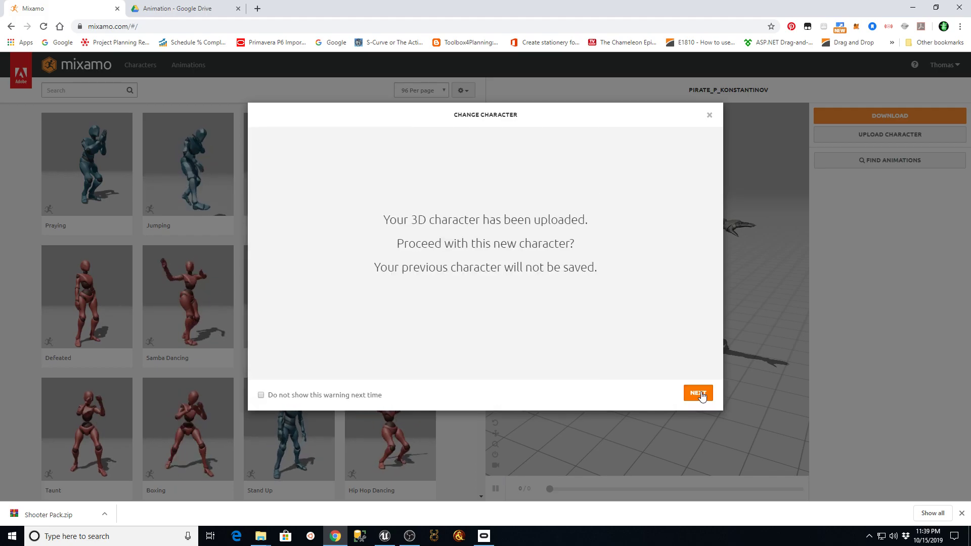
pyautogui.click(699, 393)
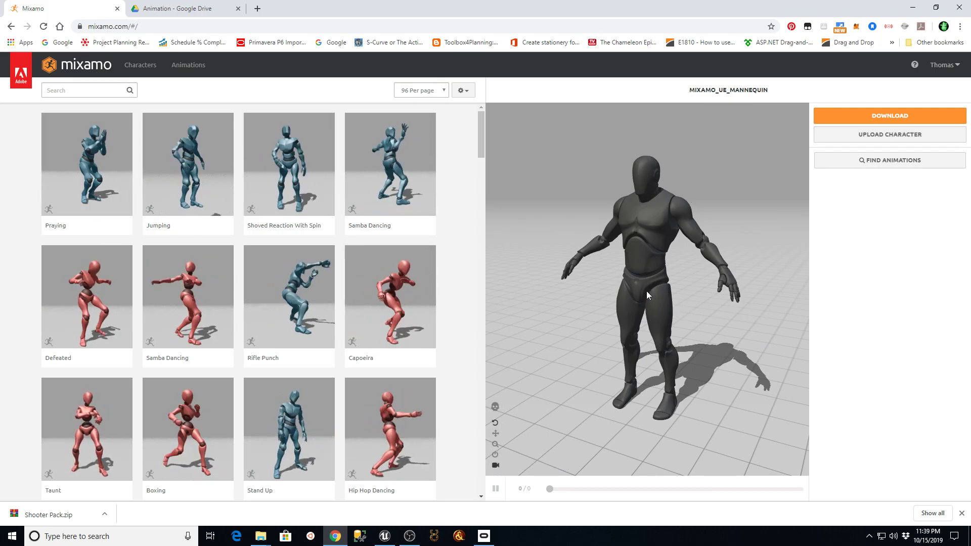
# Step: Search 'pack' and download the Shooter Pack as FBX, T-pose, 30 fps
pyautogui.click(69, 91)
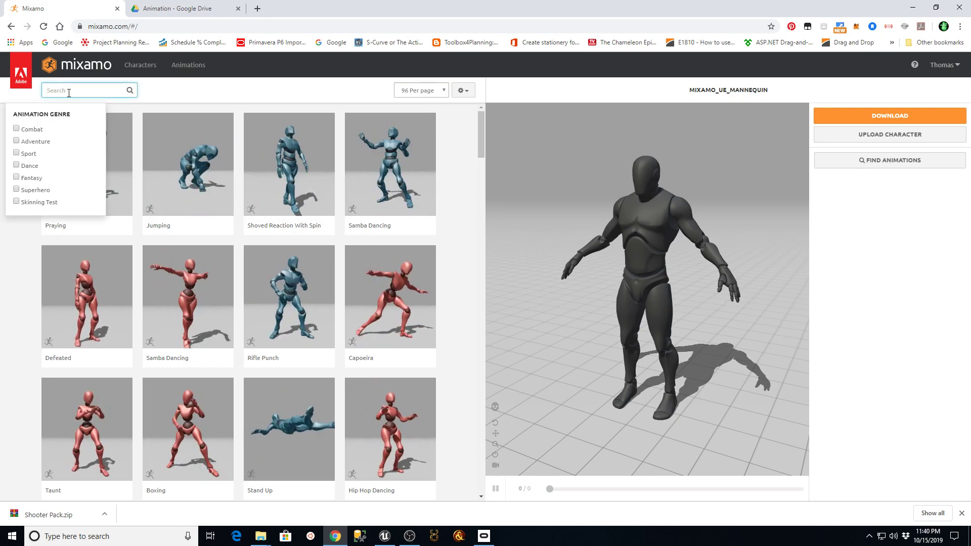
pyautogui.write('pack')
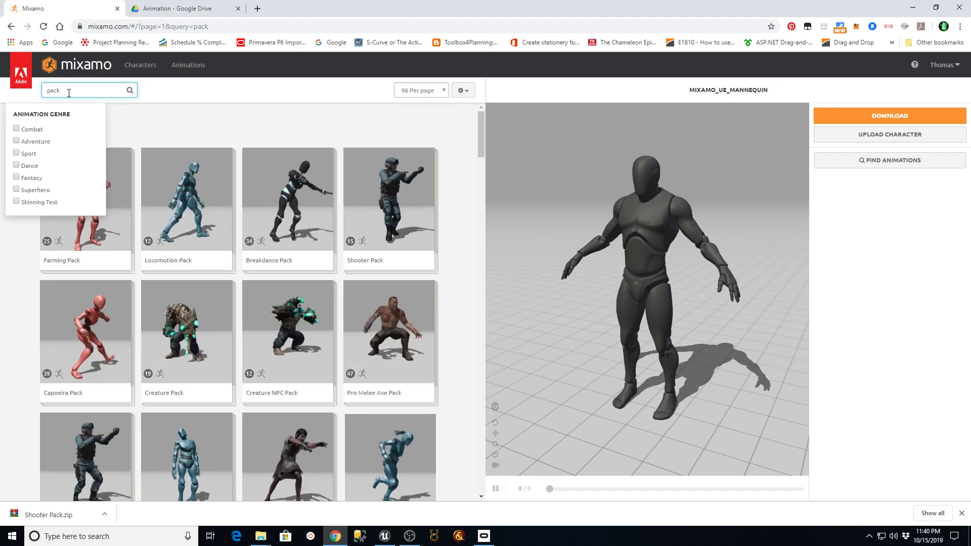
pyautogui.click(394, 196)
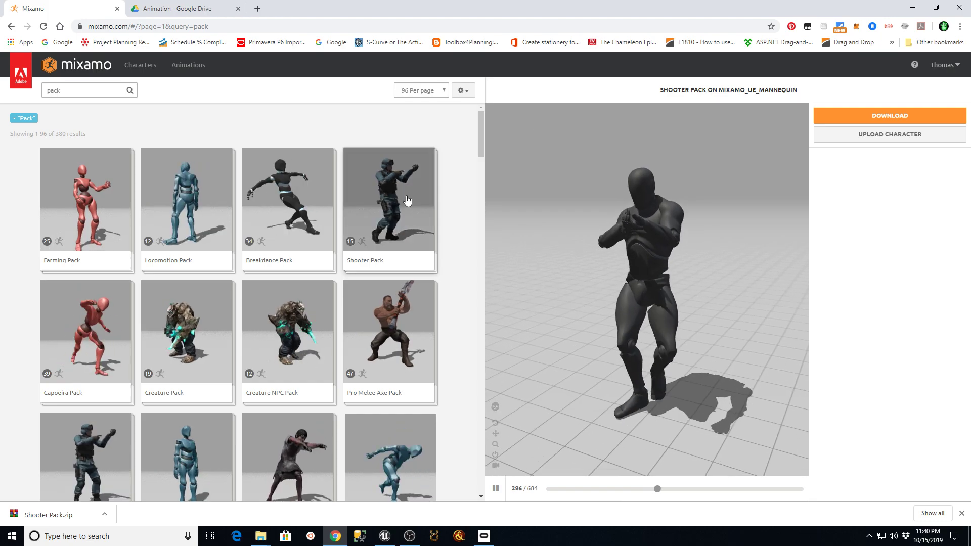
pyautogui.click(886, 115)
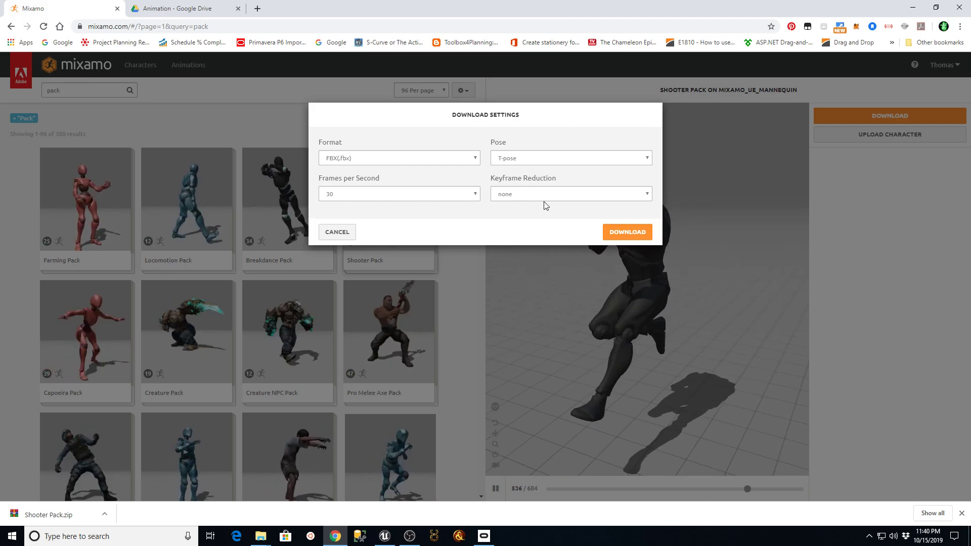
pyautogui.click(627, 232)
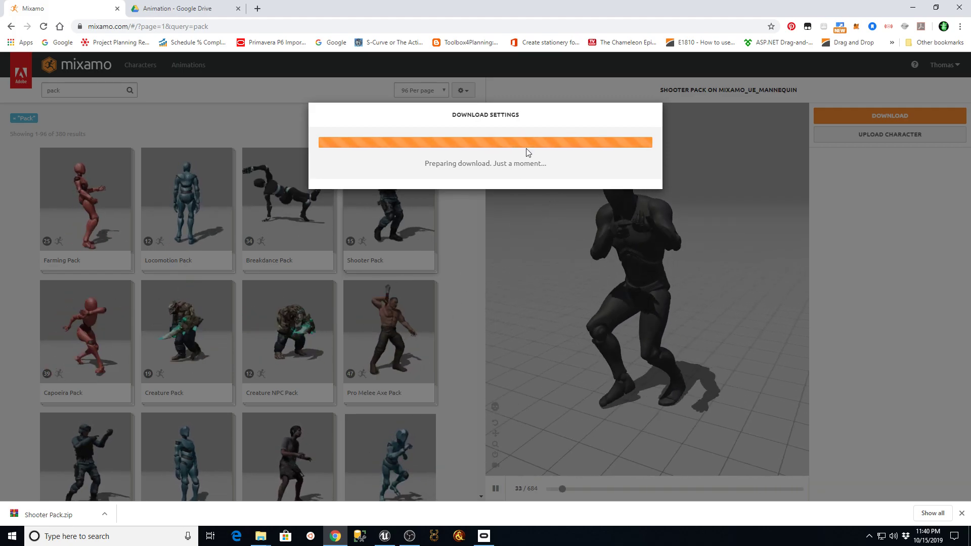
# Step: Sort the Downloads folder by date modified with the newest files first
pyautogui.moveTo(260, 536)
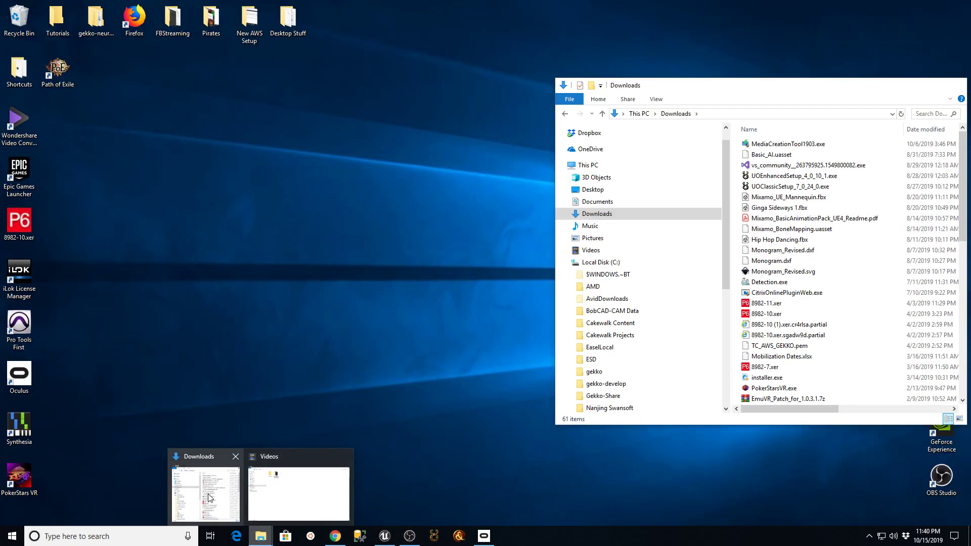
pyautogui.click(211, 498)
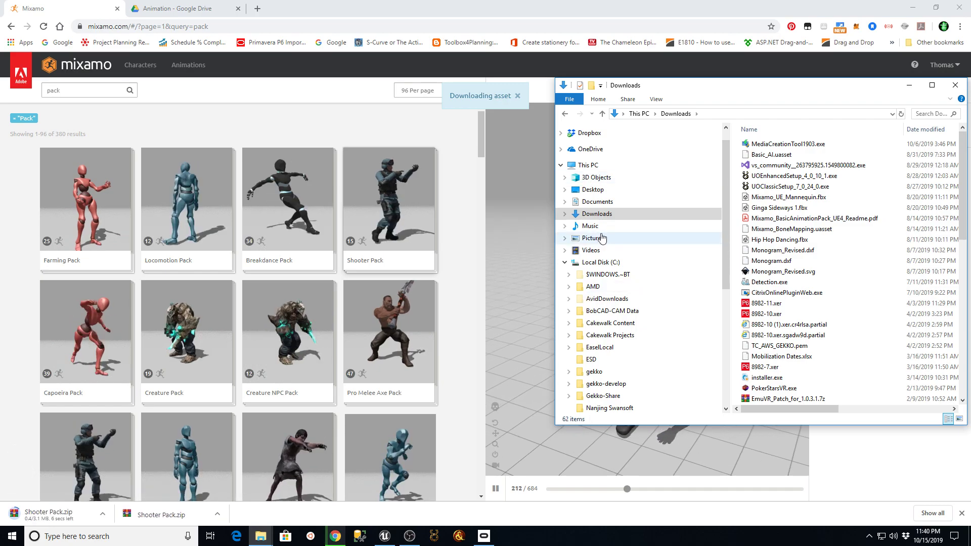
pyautogui.click(928, 129)
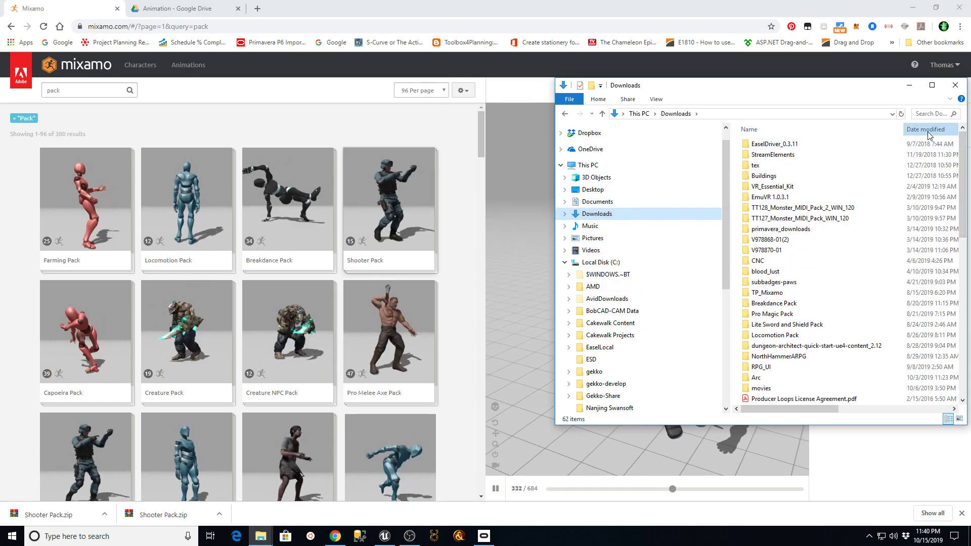
pyautogui.click(925, 129)
# Step: Extract Shooter Pack.zip to a Shooter Pack folder and open it
pyautogui.rightClick(769, 146)
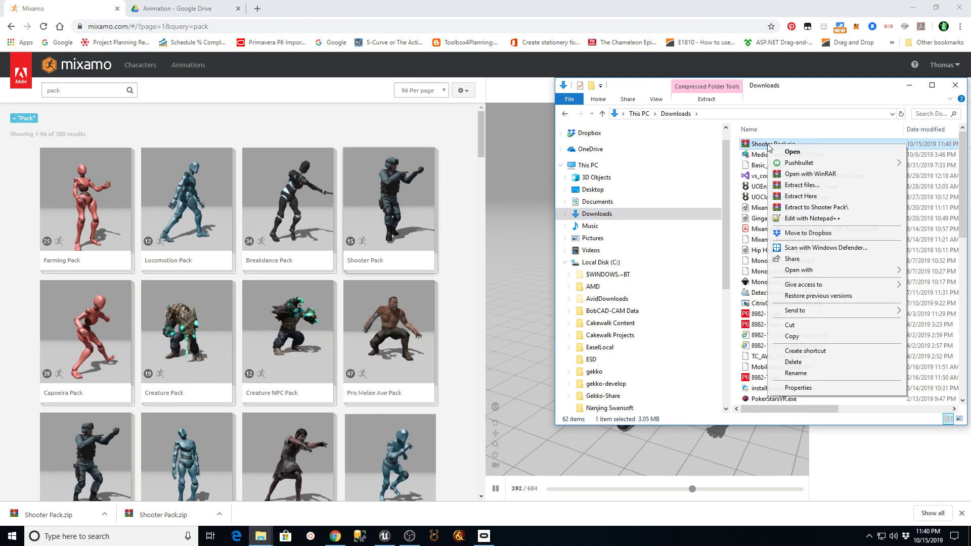
pyautogui.click(809, 207)
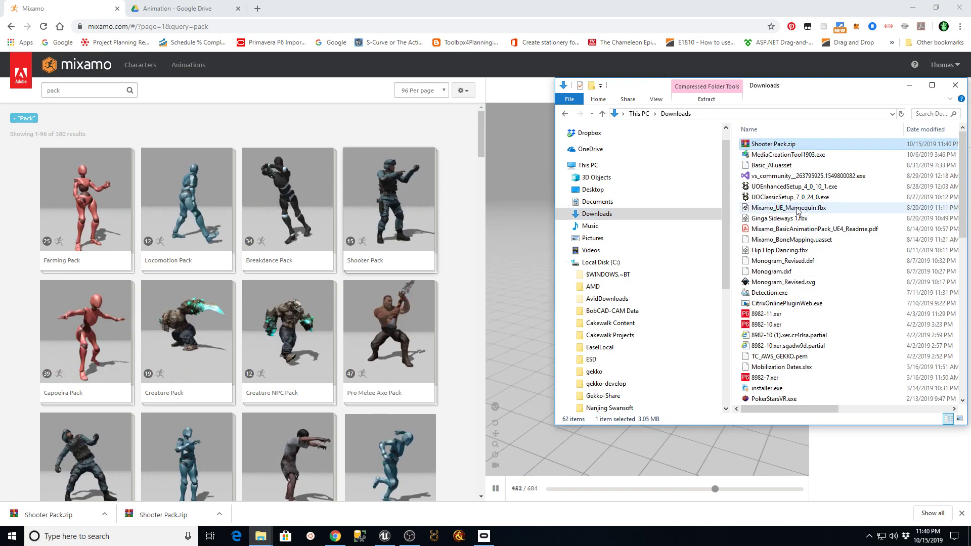
pyautogui.moveTo(962, 182); pyautogui.dragTo(969, 312)
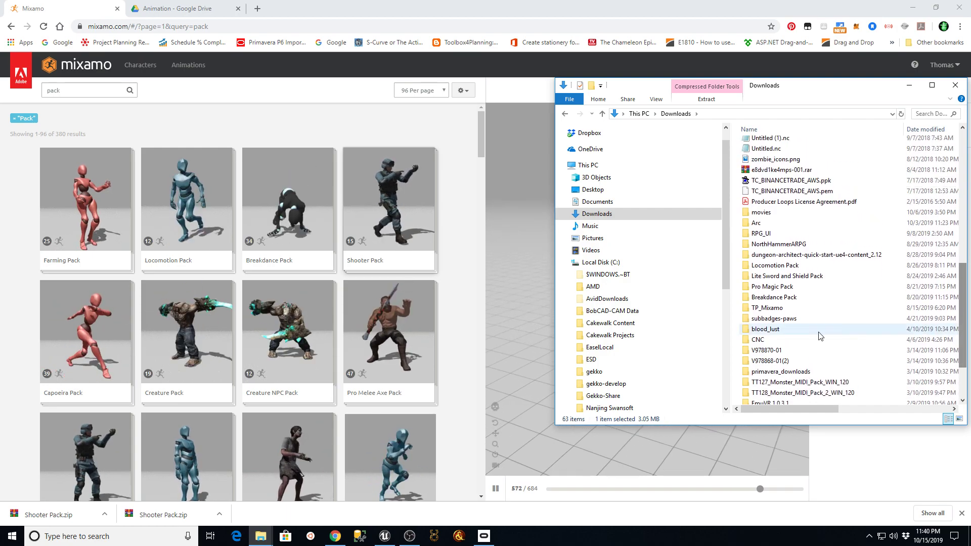
pyautogui.scroll(-2, 792, 344)
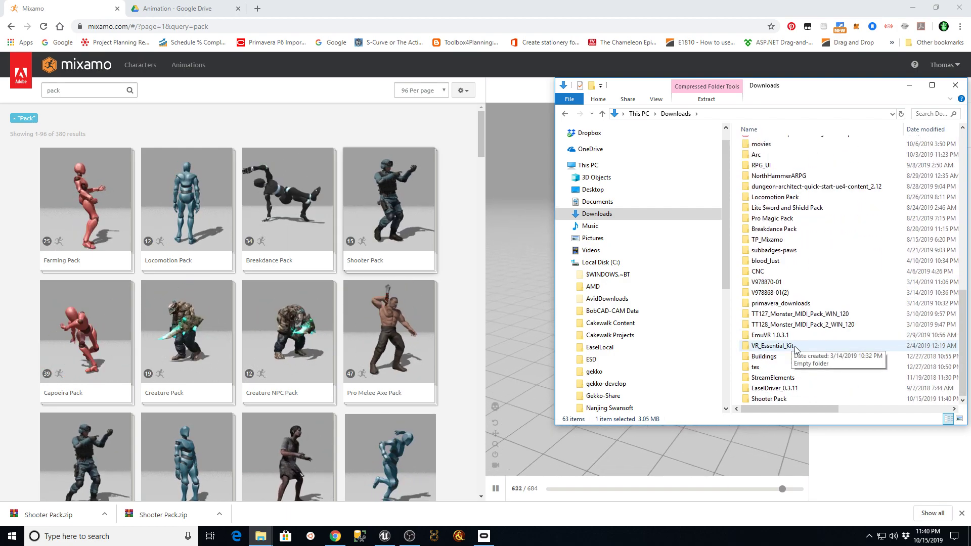
pyautogui.doubleClick(764, 399)
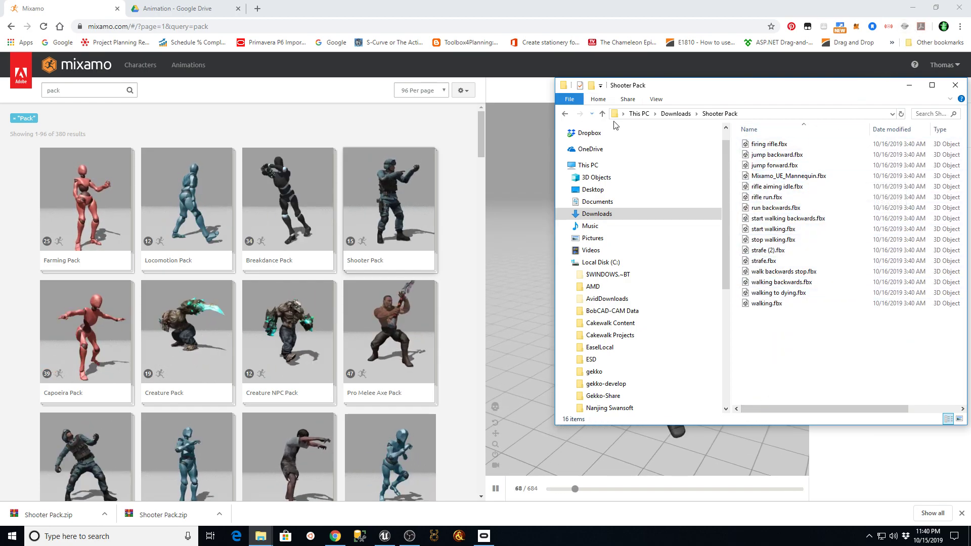
pyautogui.click(903, 14)
# Step: Create a new folder named mixamo under Content
pyautogui.click(912, 9)
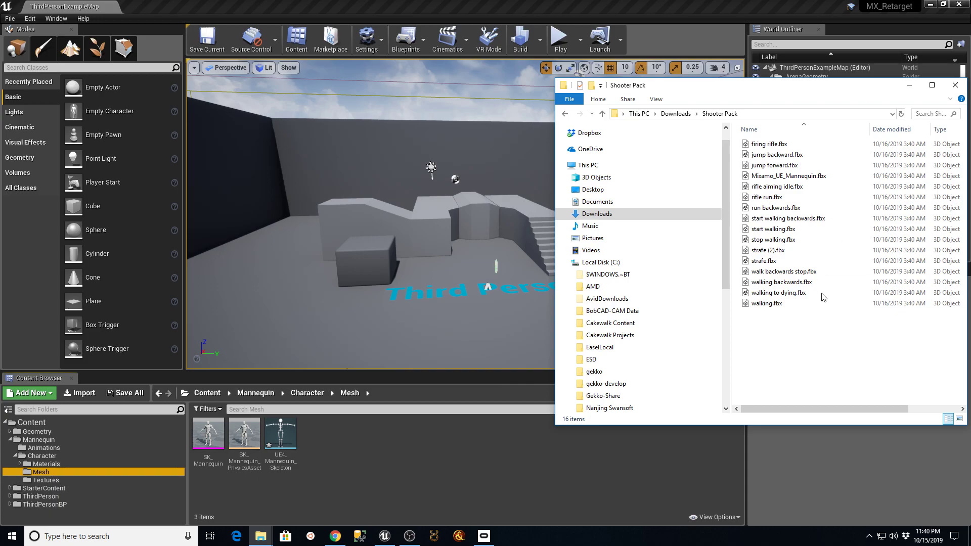
pyautogui.click(781, 177)
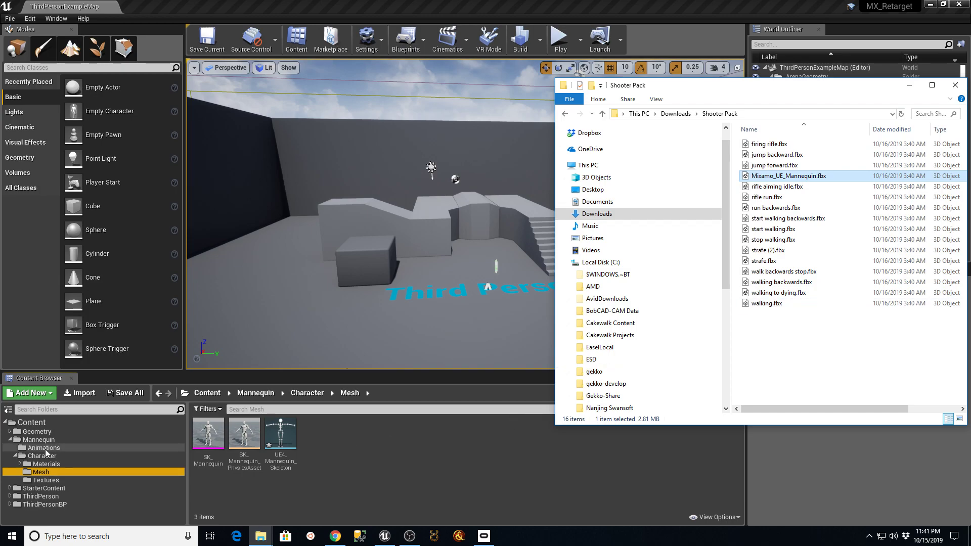
pyautogui.click(11, 442)
pyautogui.click(28, 423)
pyautogui.rightClick(28, 424)
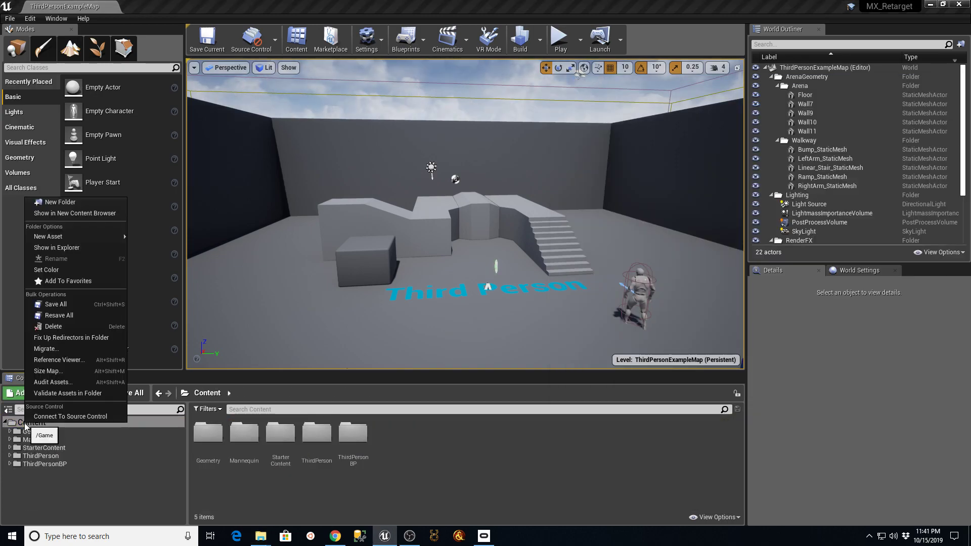
pyautogui.moveTo(103, 226)
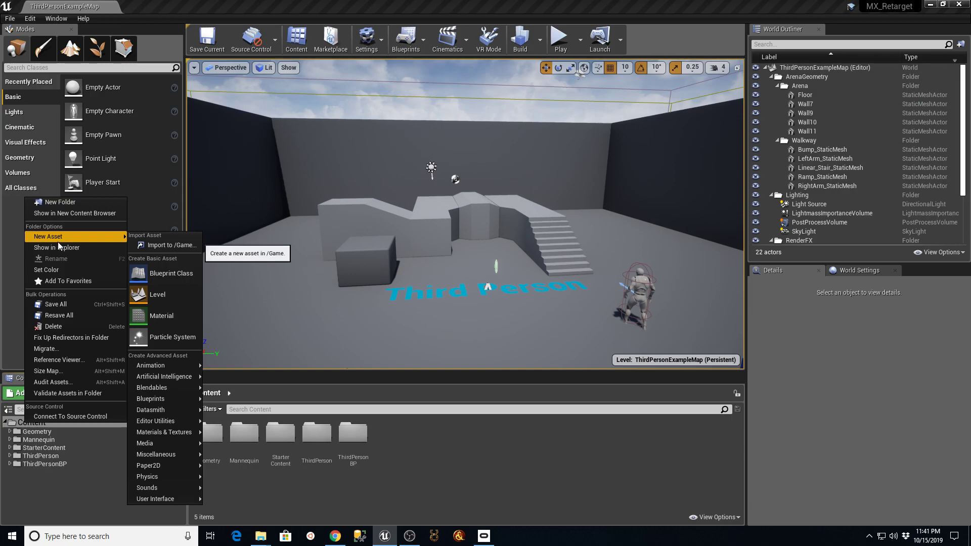
pyautogui.click(56, 202)
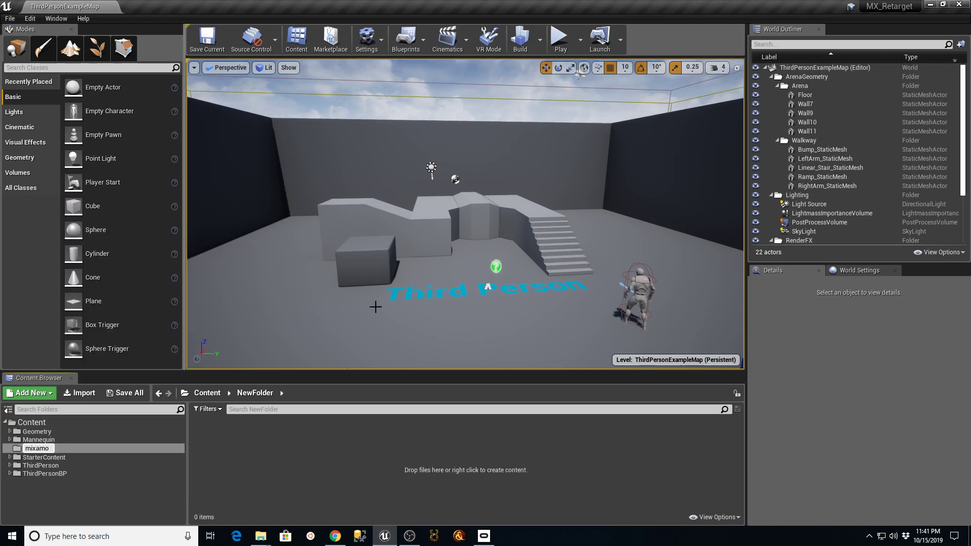
pyautogui.write('mixamo')
pyautogui.press('Return')
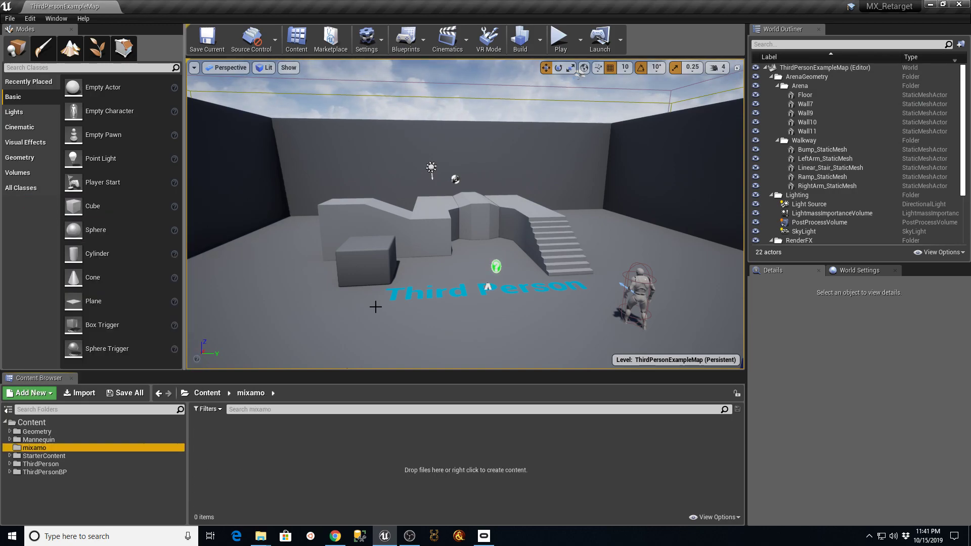
# Step: Create an animations subfolder inside mixamo and show mixamo's contents
pyautogui.rightClick(42, 451)
pyautogui.moveTo(91, 259)
pyautogui.click(72, 232)
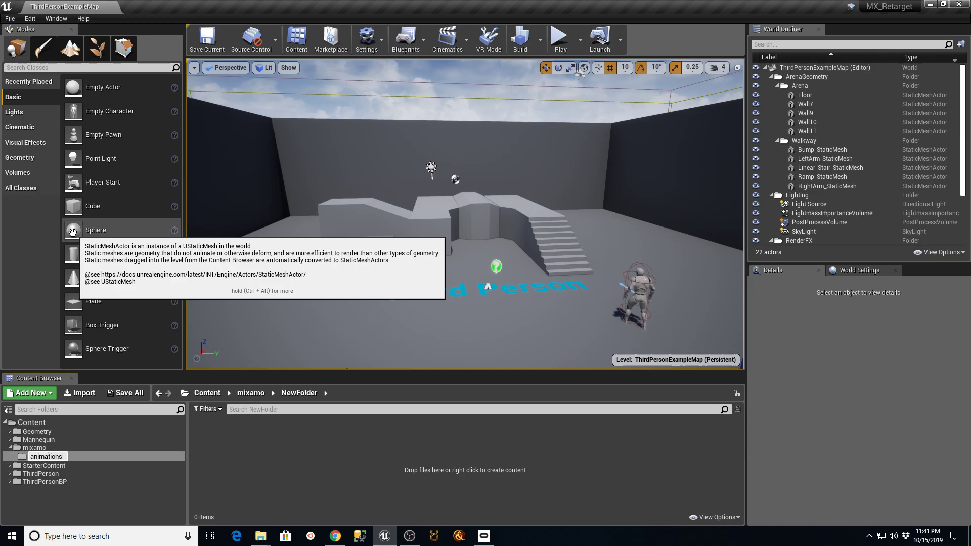
pyautogui.press('Return')
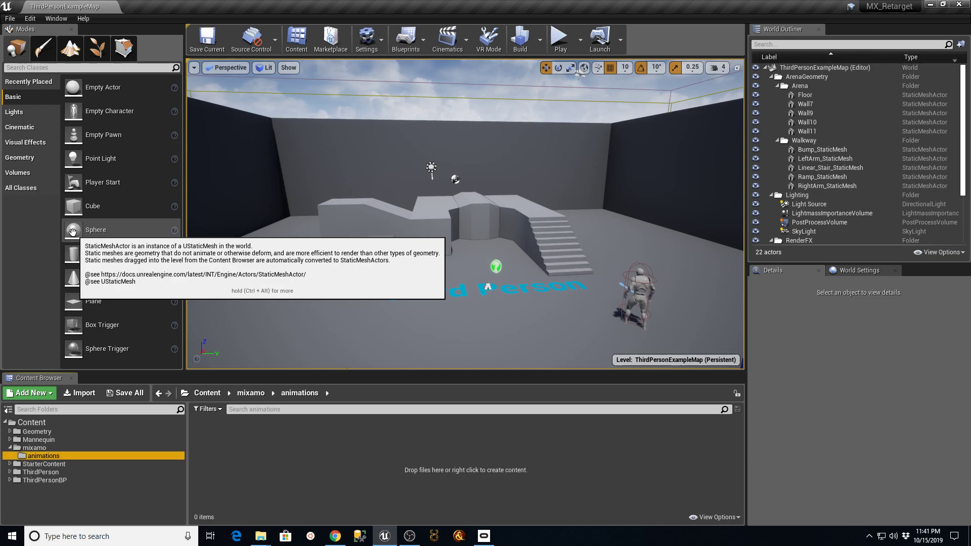
pyautogui.click(35, 448)
pyautogui.click(259, 538)
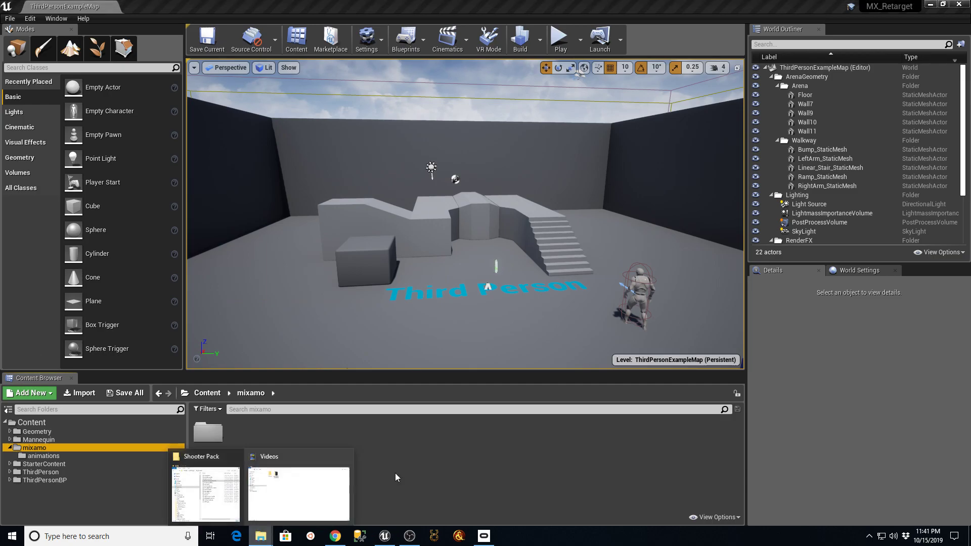
# Step: Import Mixamo_UE_Mannequin.fbx into the mixamo folder with the default FBX import options
pyautogui.click(190, 456)
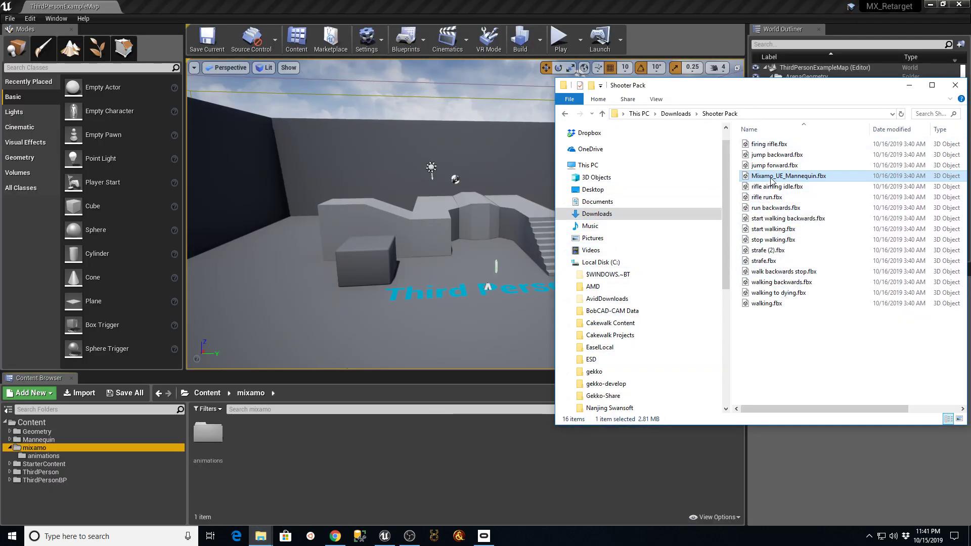
pyautogui.moveTo(791, 180); pyautogui.dragTo(297, 465)
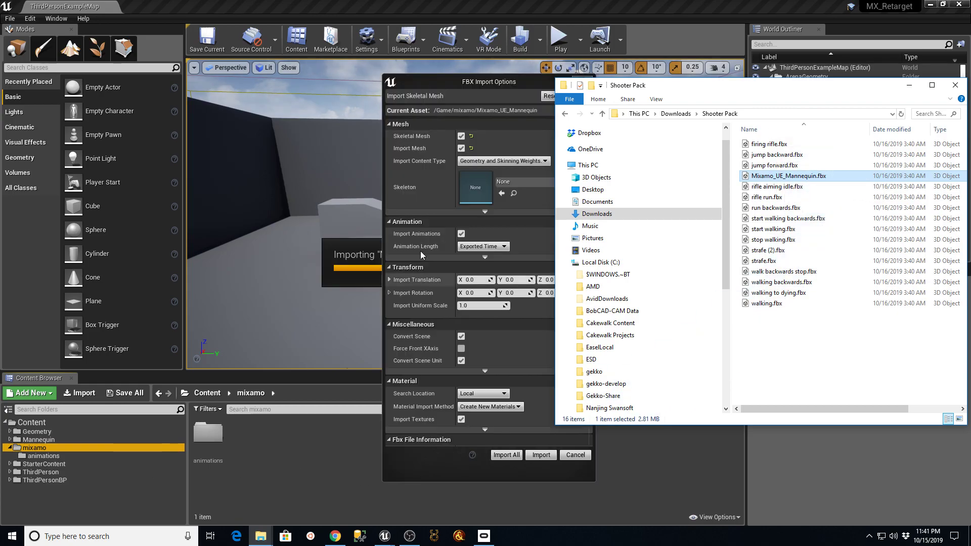
pyautogui.click(505, 84)
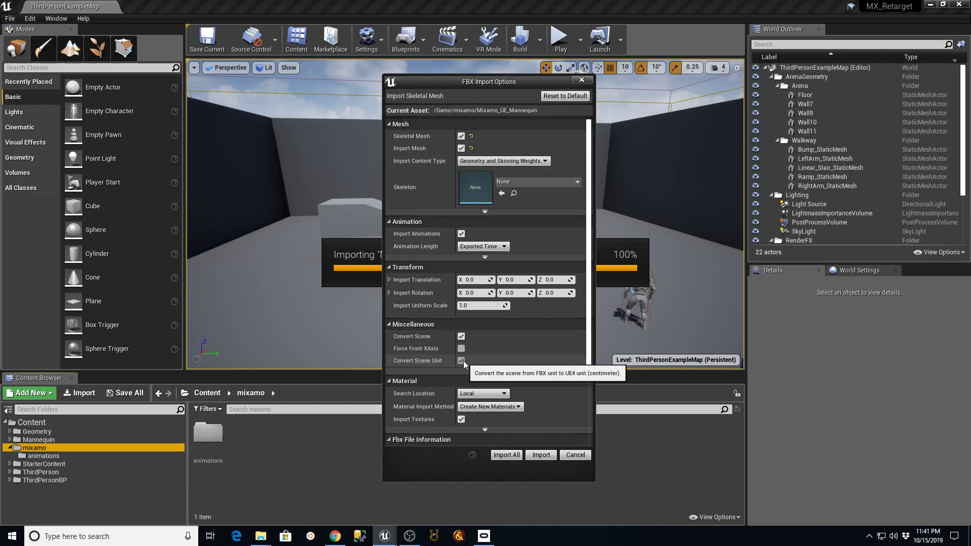
pyautogui.click(540, 454)
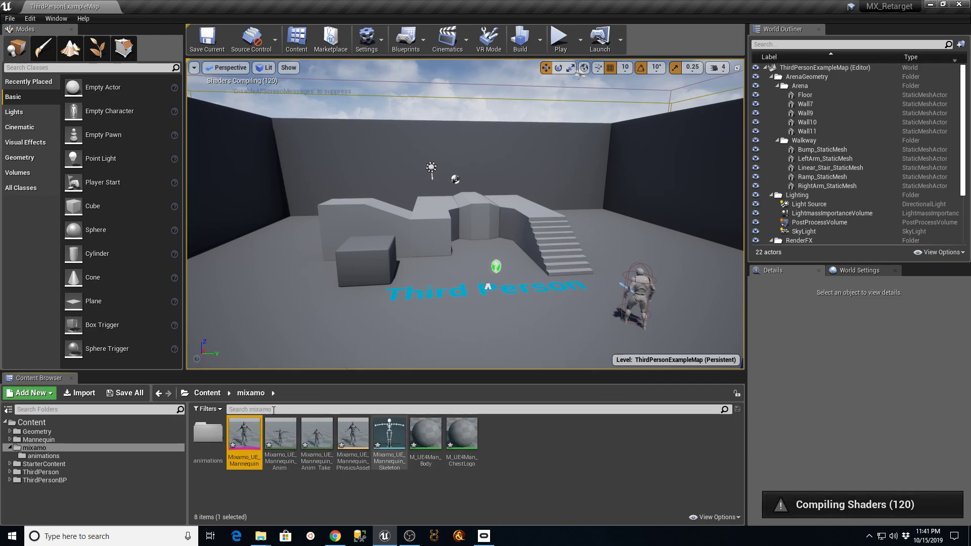
# Step: Save all eight newly imported mannequin assets
pyautogui.click(125, 392)
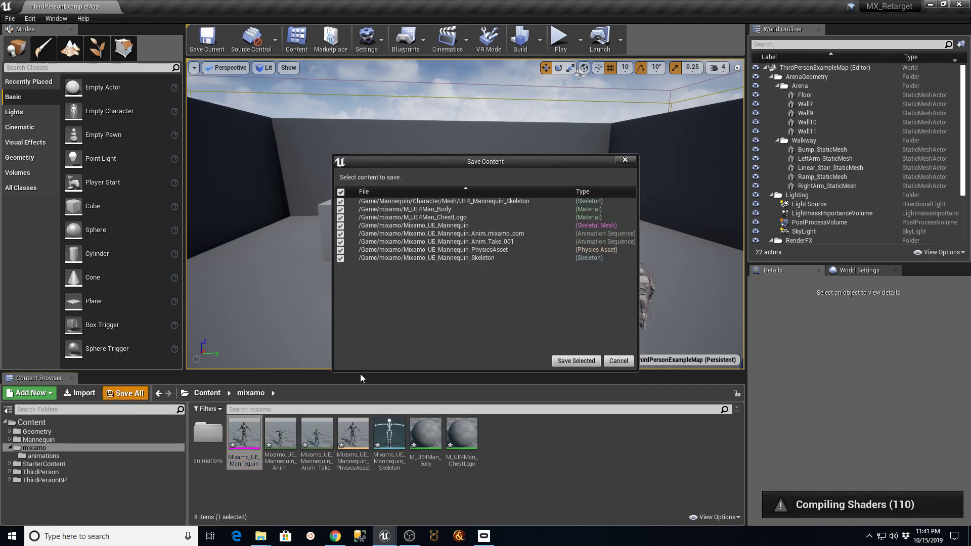
pyautogui.click(577, 361)
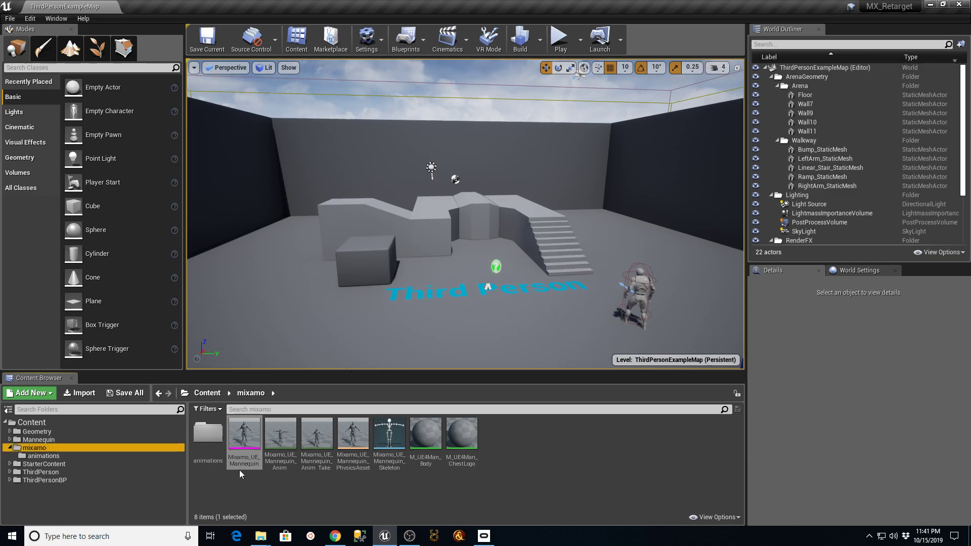
pyautogui.click(547, 459)
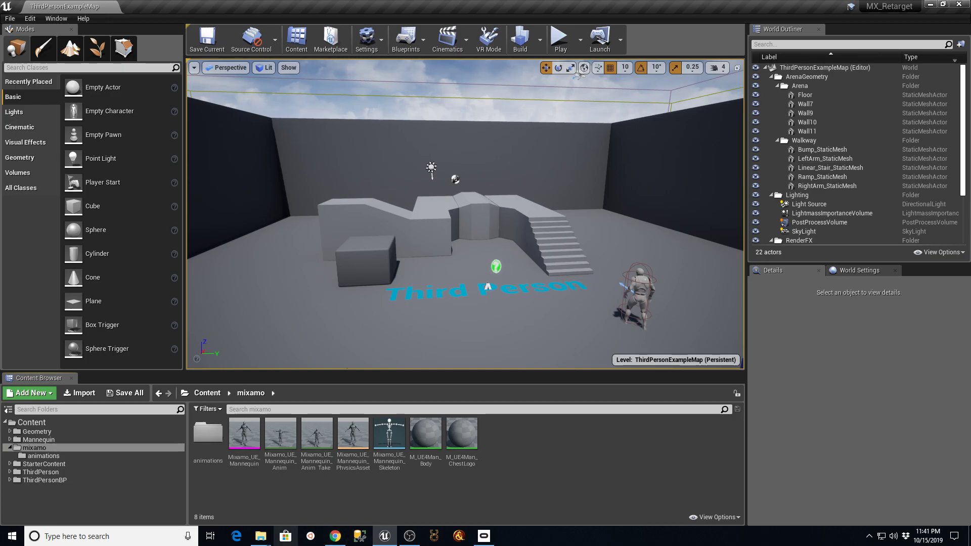
# Step: Select firing rifle.fbx through walking.fbx, excluding Mixamo_UE_Mannequin.fbx
pyautogui.moveTo(264, 540)
pyautogui.click(199, 472)
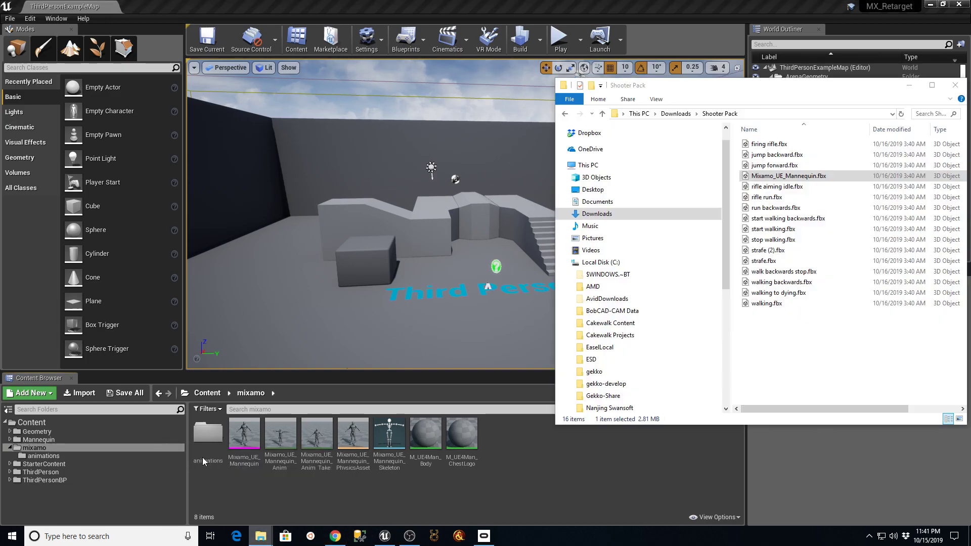
pyautogui.click(762, 144)
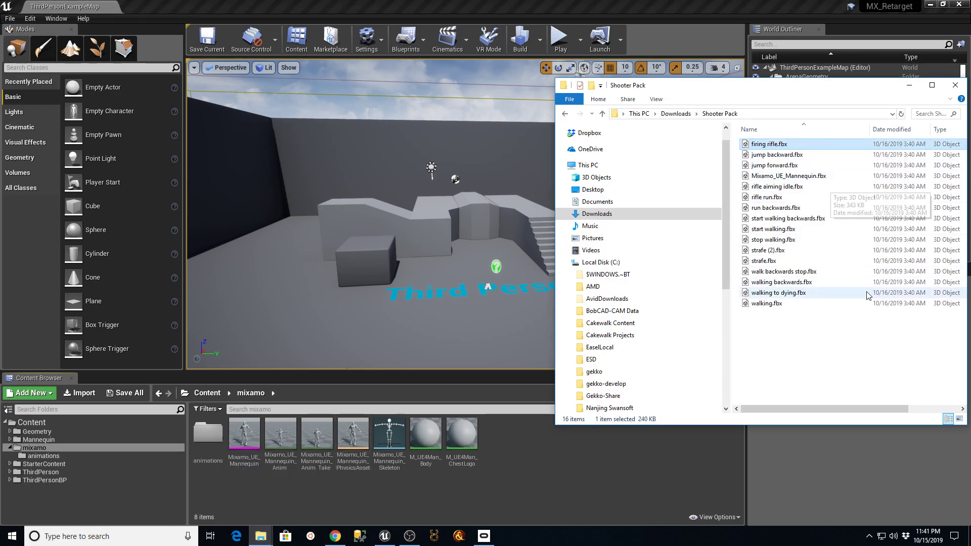
pyautogui.keyDown('shift'); pyautogui.click(767, 303); pyautogui.keyUp('shift')
pyautogui.keyDown('ctrl'); pyautogui.click(785, 176); pyautogui.keyUp('ctrl')
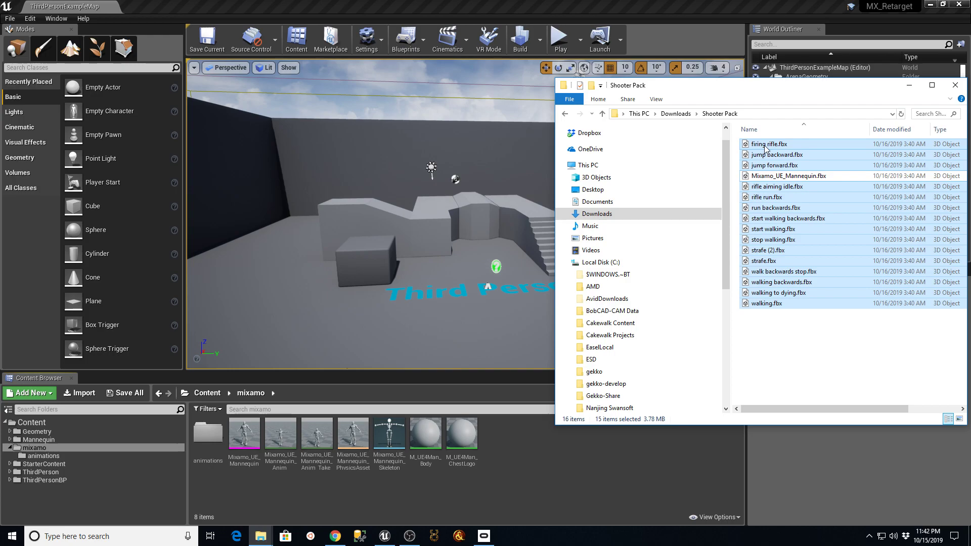
# Step: Open the mixamo/animations folder in Unreal, then return to the Shooter Pack window
pyautogui.click(200, 435)
pyautogui.doubleClick(200, 435)
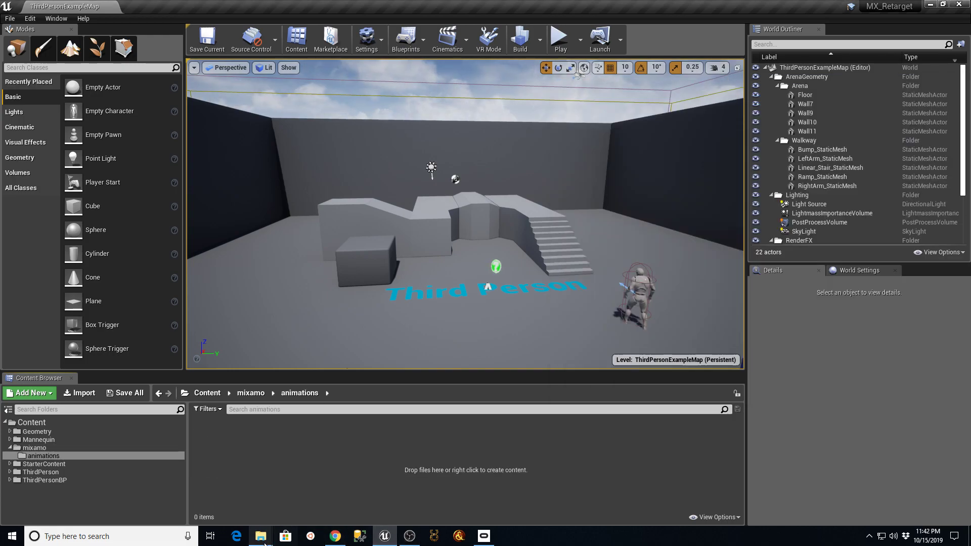
pyautogui.moveTo(264, 541)
pyautogui.click(201, 467)
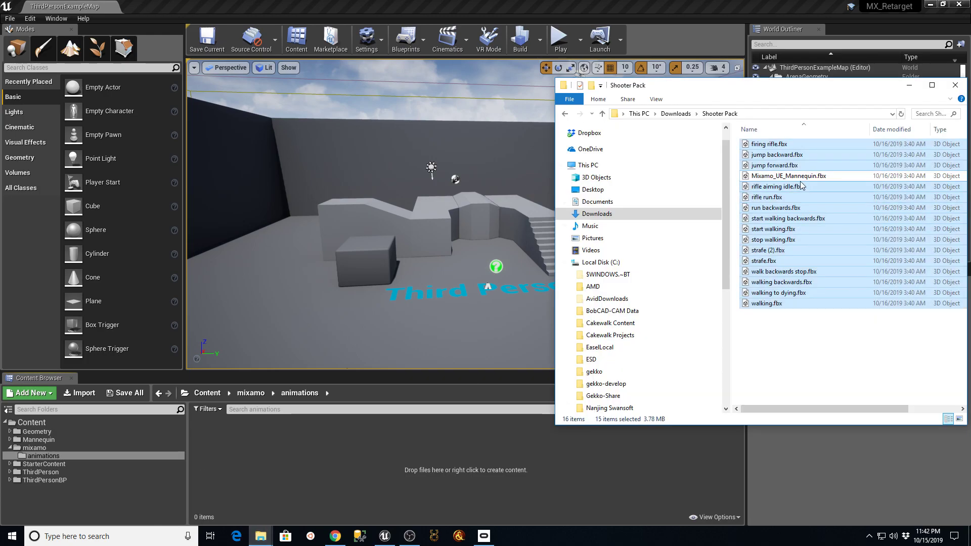
# Step: Import the 15 animation files using Mixamo_UE_Mannequin_Skeleton and save them all
pyautogui.moveTo(752, 146); pyautogui.dragTo(293, 474)
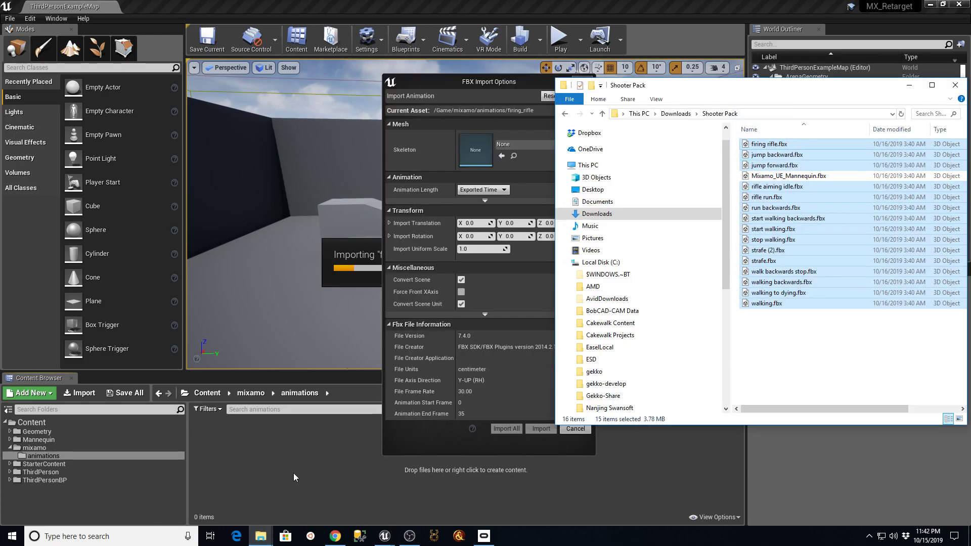
pyautogui.click(495, 84)
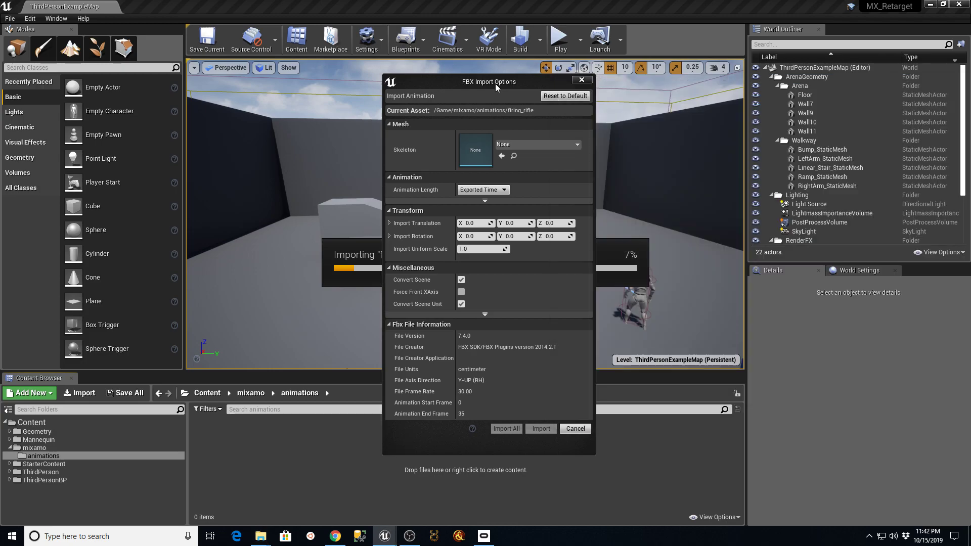
pyautogui.click(578, 146)
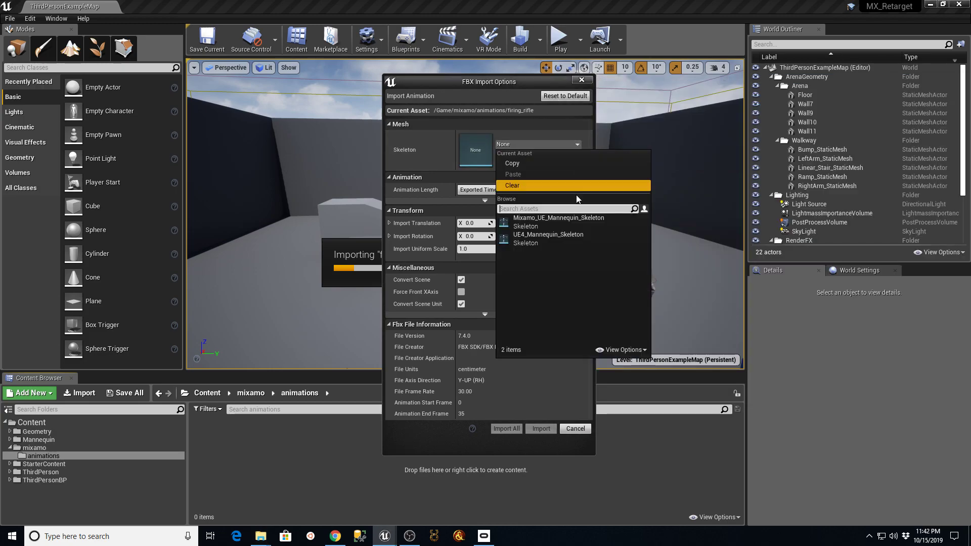
pyautogui.click(546, 220)
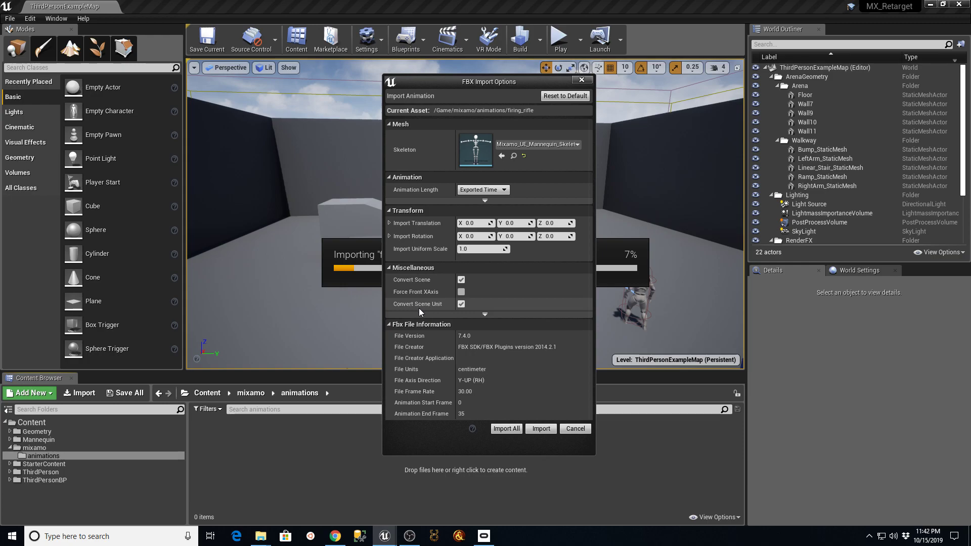
pyautogui.click(513, 429)
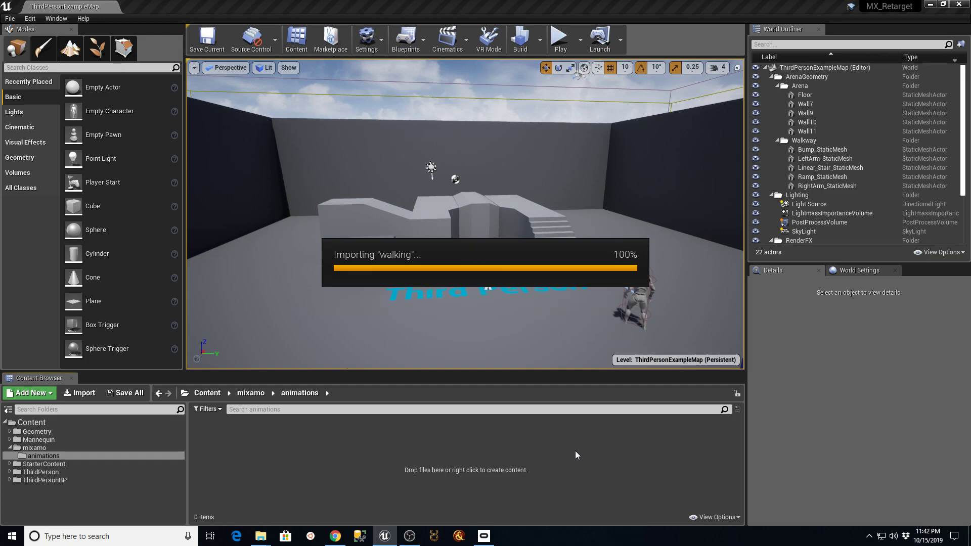
pyautogui.click(124, 393)
pyautogui.click(595, 358)
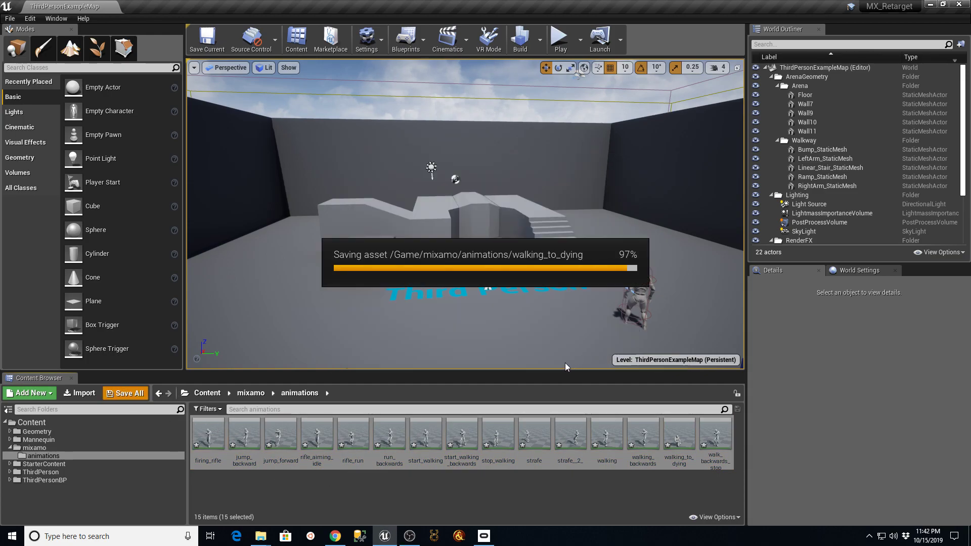
pyautogui.doubleClick(208, 434)
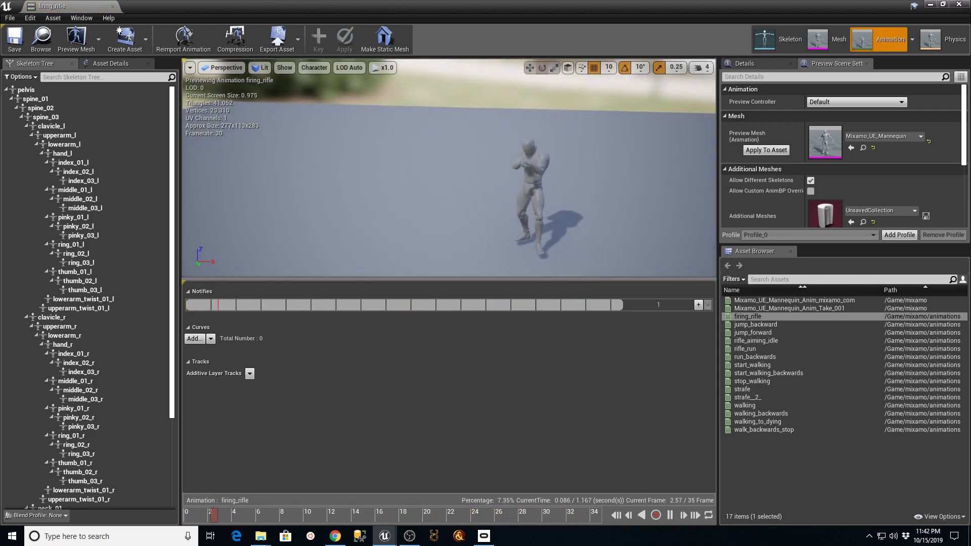
pyautogui.scroll(6, 417, 192)
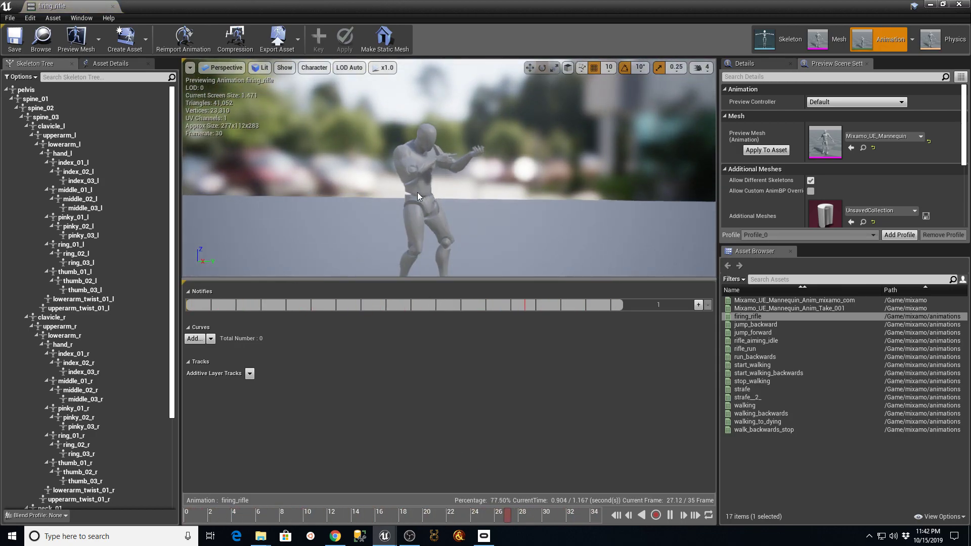
pyautogui.scroll(-5, 435, 187)
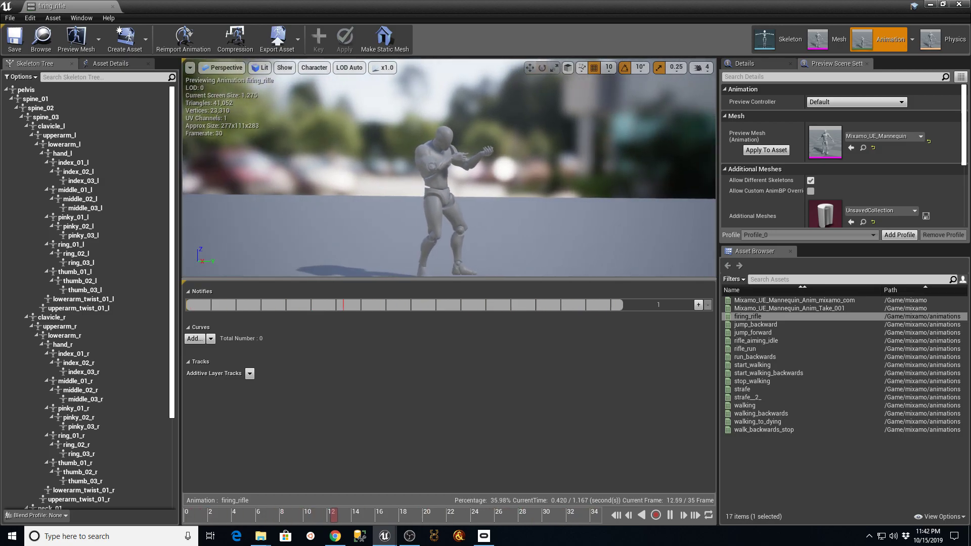
pyautogui.scroll(3, 449, 167)
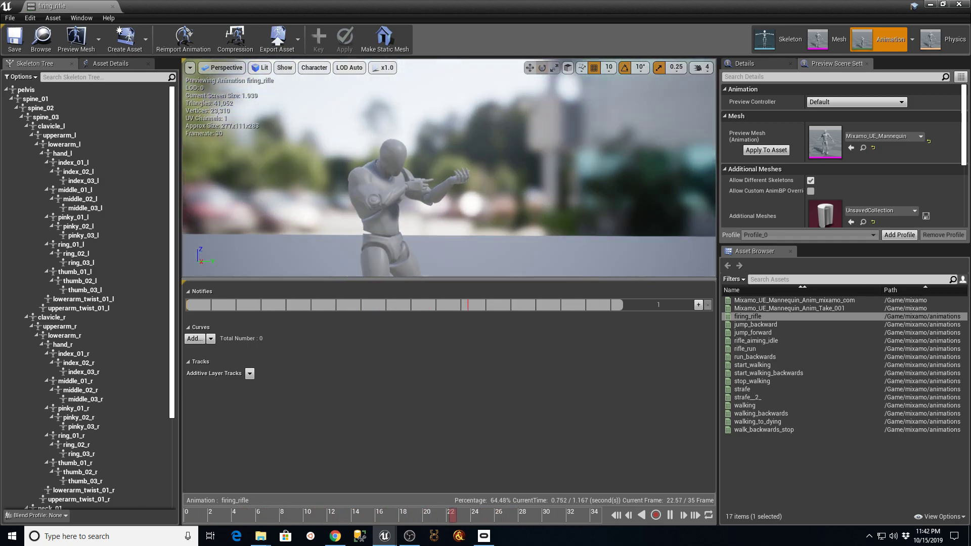
pyautogui.moveTo(577, 190)
pyautogui.mouseDown()
pyautogui.moveTo(556, 208)
pyautogui.moveTo(577, 189)
pyautogui.mouseUp()
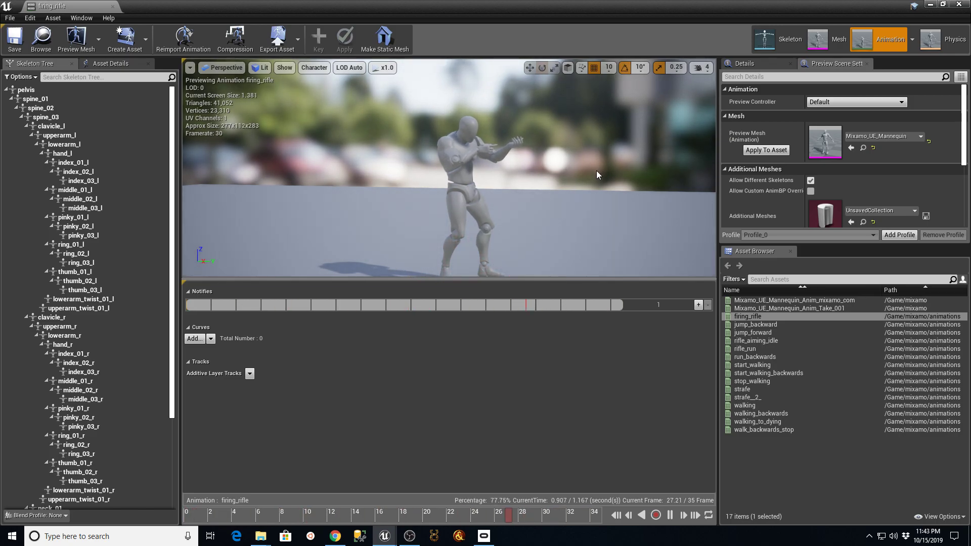
pyautogui.click(112, 6)
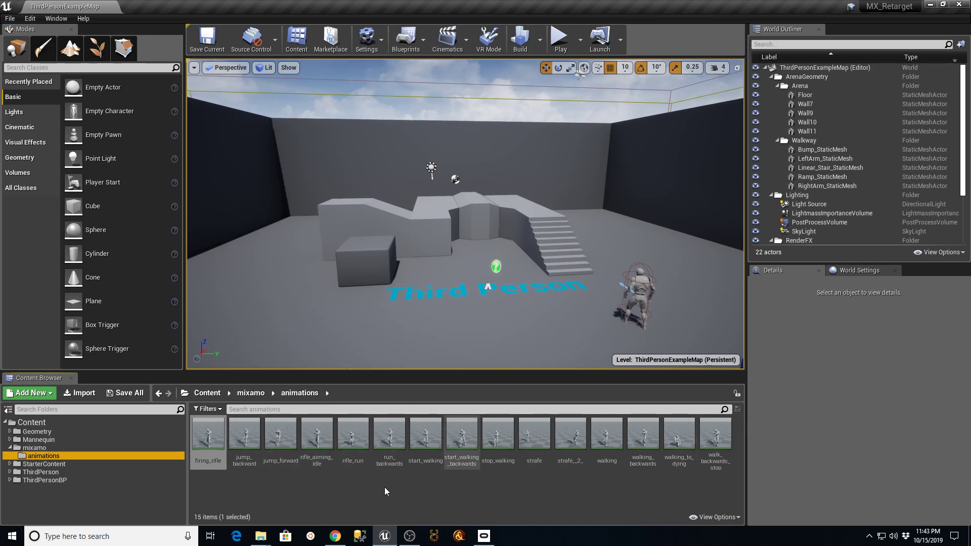
# Step: Set Mixamo_UE_Mannequin_Skeleton's retarget rig to Humanoid and save it
pyautogui.click(33, 448)
pyautogui.doubleClick(396, 453)
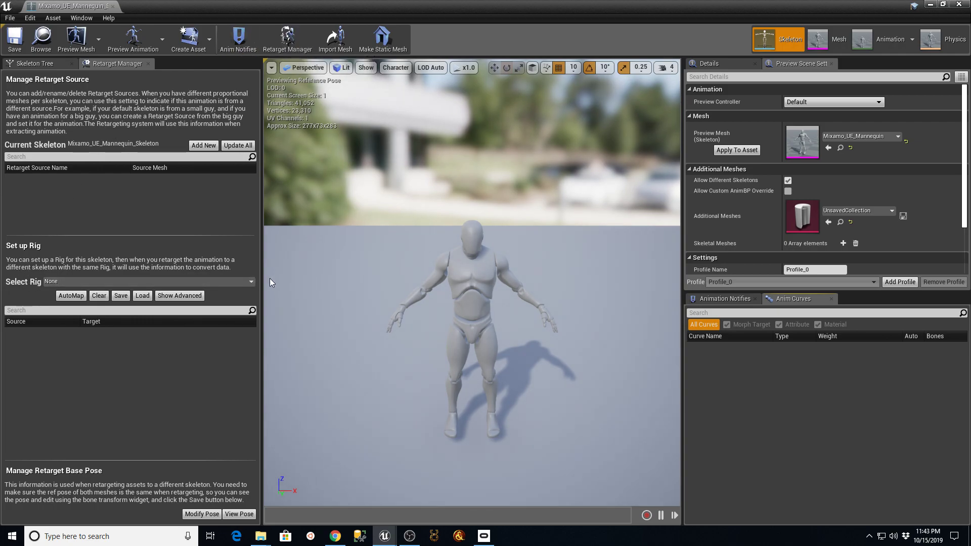
pyautogui.click(220, 281)
pyautogui.click(92, 300)
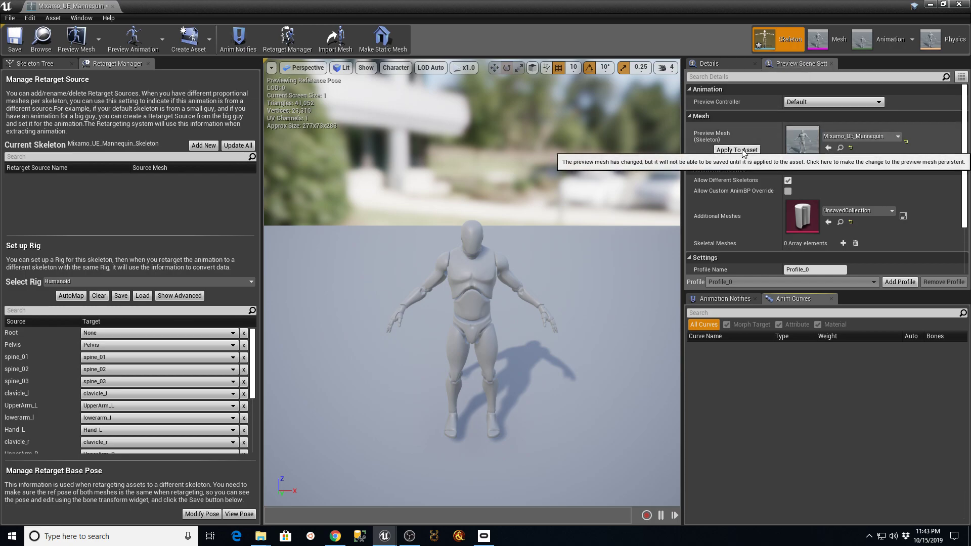
pyautogui.click(23, 47)
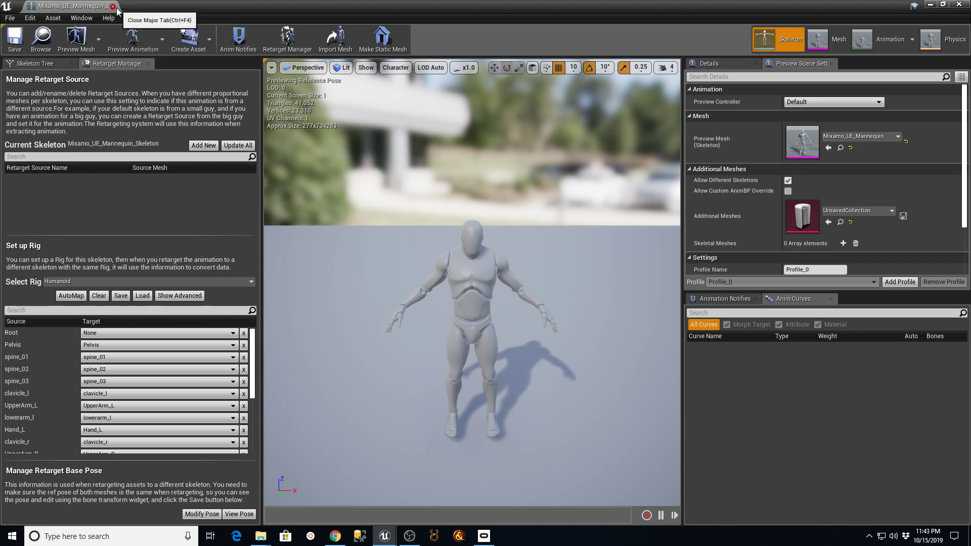
# Step: Close the skeleton editor and browse to Mannequin > Character > Mesh
pyautogui.click(113, 6)
pyautogui.click(10, 439)
pyautogui.click(40, 471)
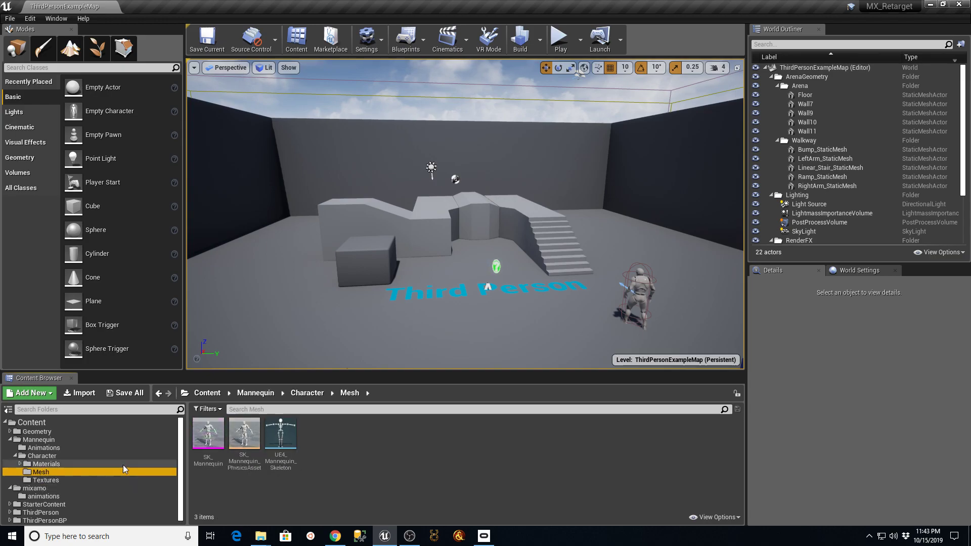
# Step: Select the Humanoid rig for UE4_Mannequin_Skeleton in Retarget Manager, then close its skeleton editor
pyautogui.doubleClick(281, 434)
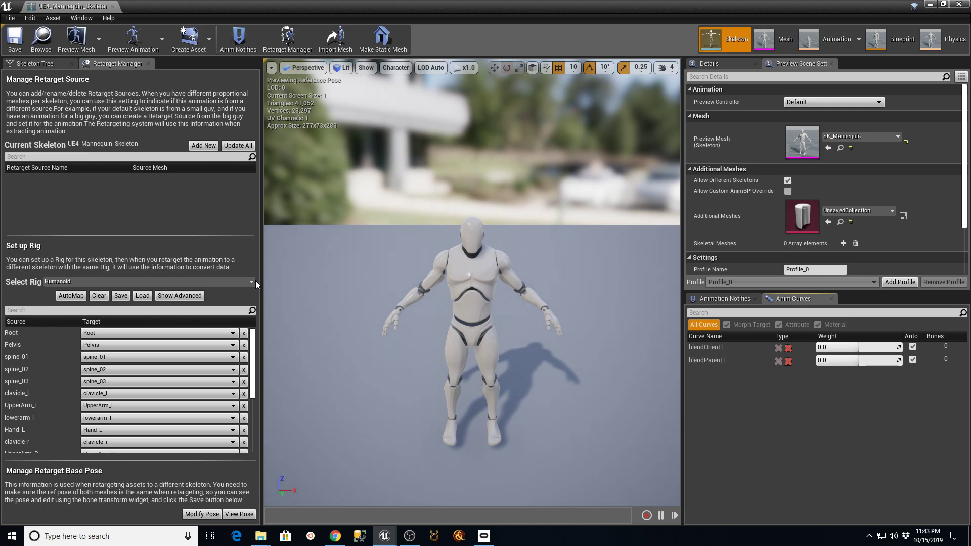
pyautogui.click(172, 281)
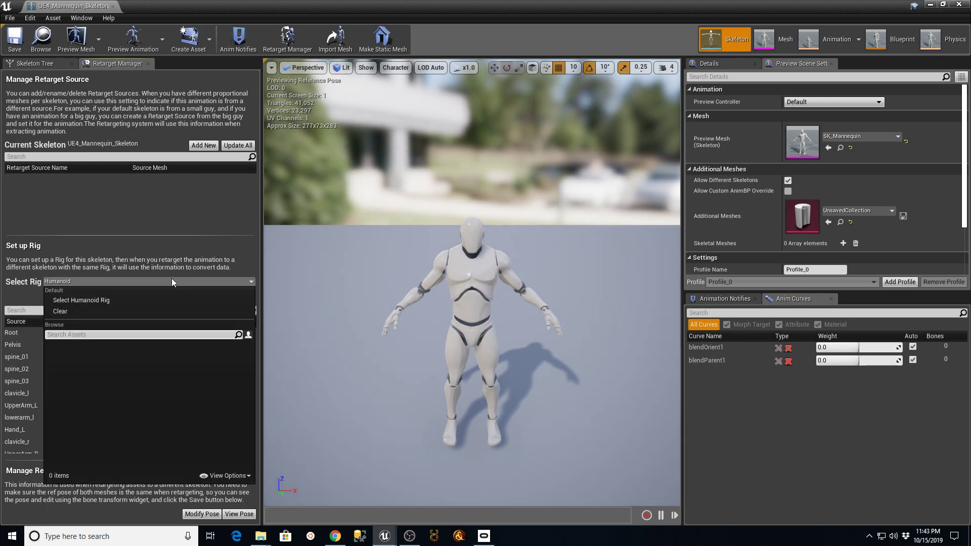
pyautogui.click(76, 301)
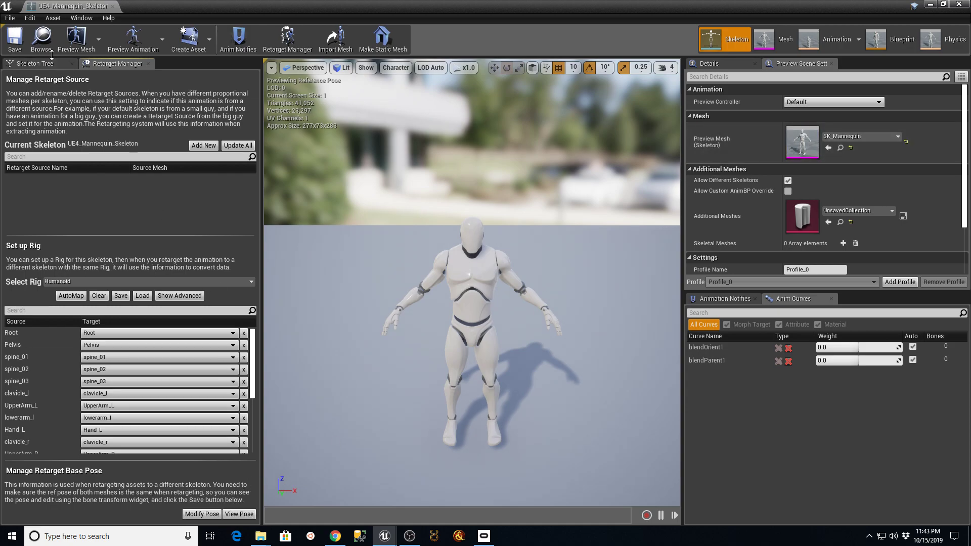
pyautogui.click(114, 7)
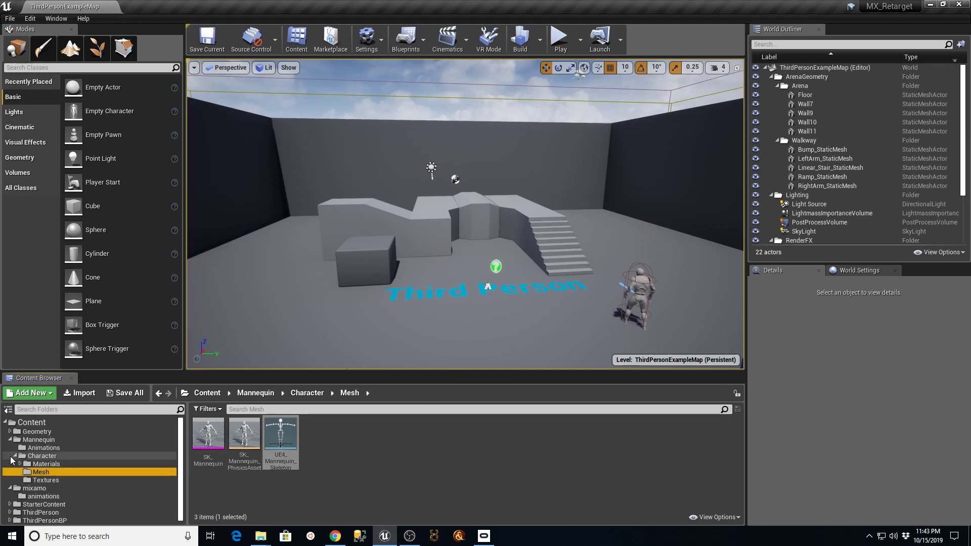
# Step: Collapse the Character folder and go to mixamo/animations to list the 15 Shooter Pack animations
pyautogui.click(15, 456)
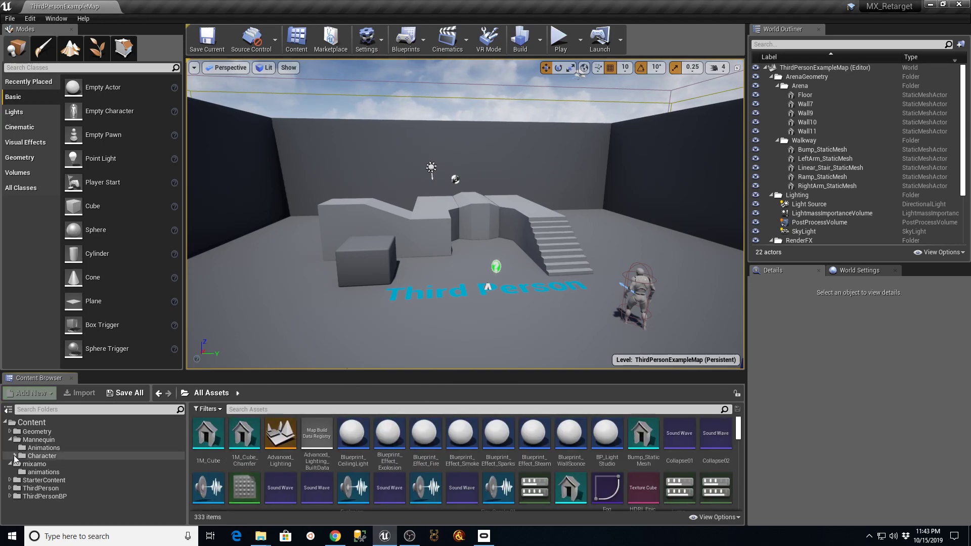
pyautogui.click(10, 432)
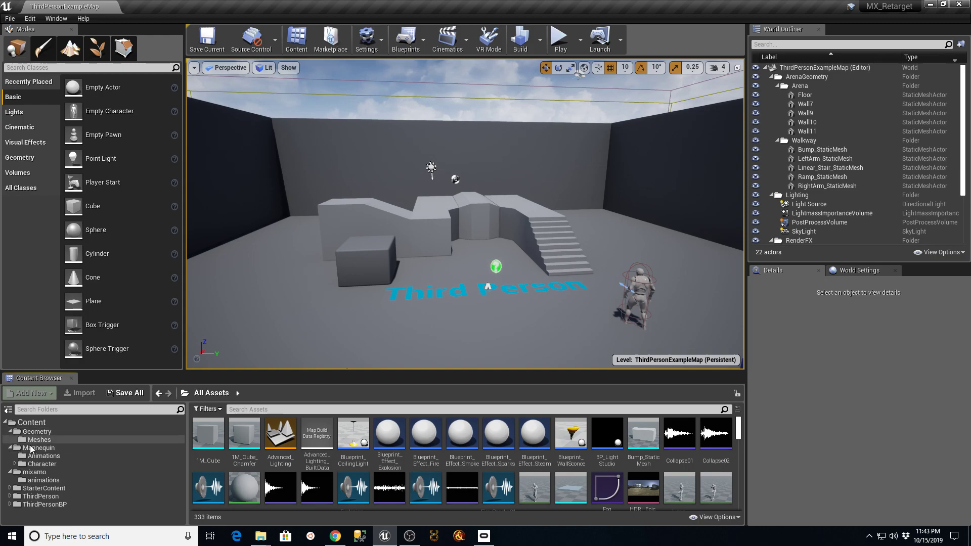
pyautogui.click(30, 480)
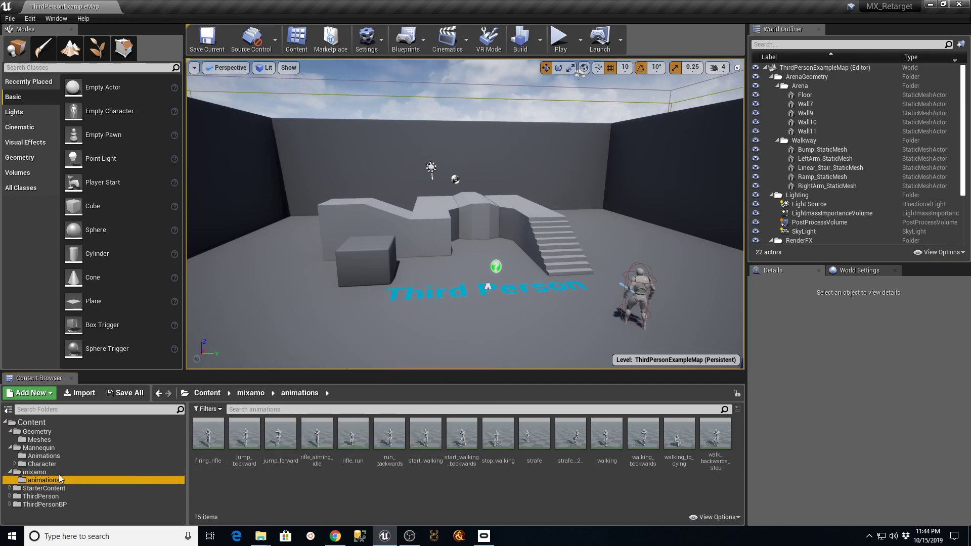
# Step: Duplicate and retarget firing_rifle to UE4_Mannequin_Skeleton with prefix mx_, output to /Game/Mannequin/Animations
pyautogui.rightClick(205, 435)
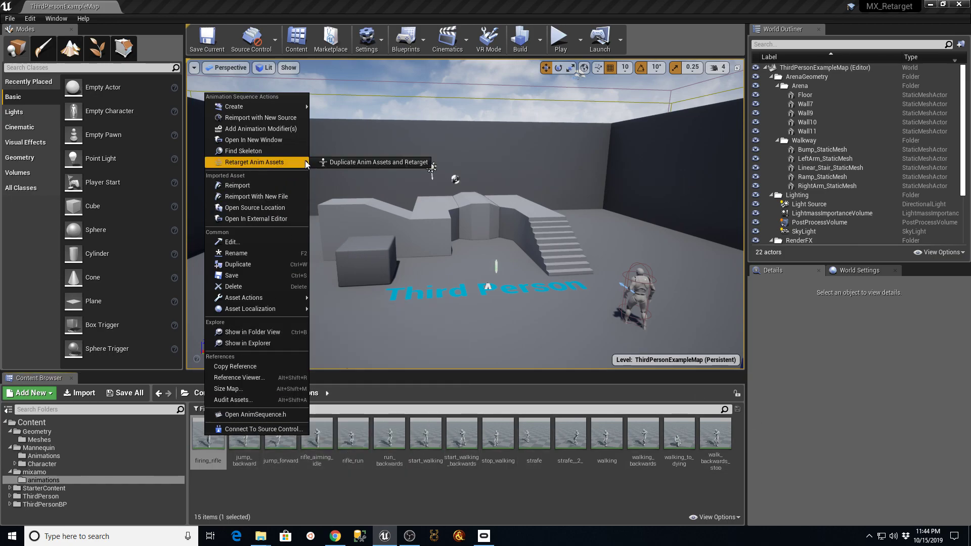
pyautogui.click(355, 161)
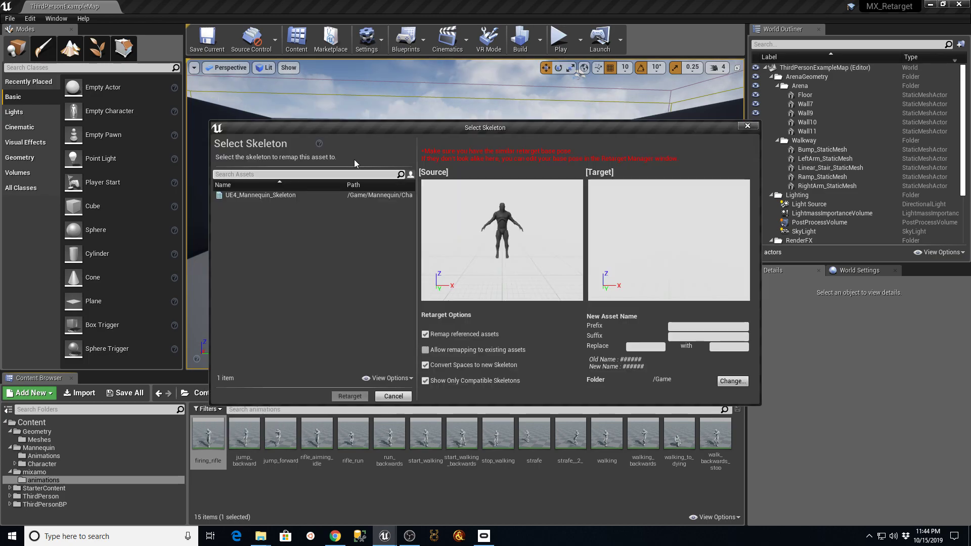
pyautogui.click(258, 195)
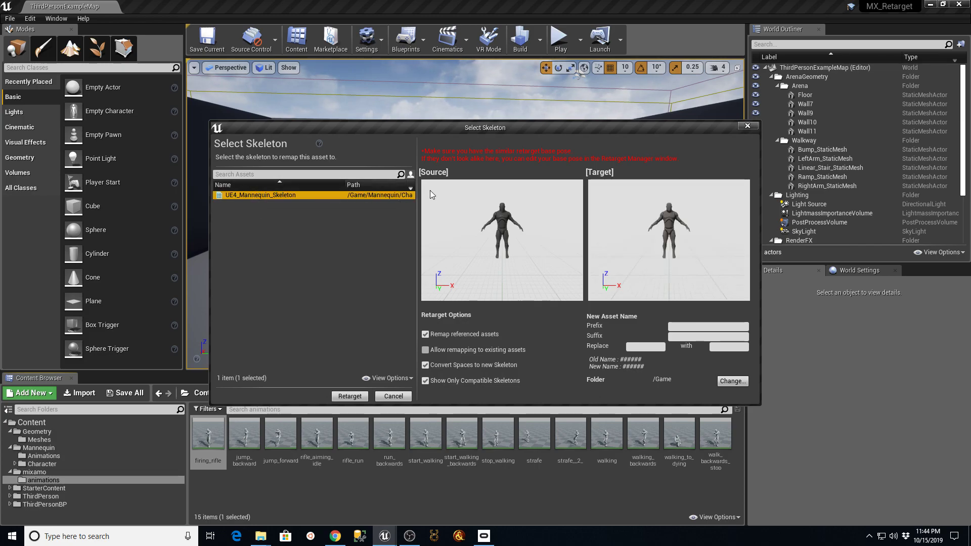
pyautogui.click(693, 327)
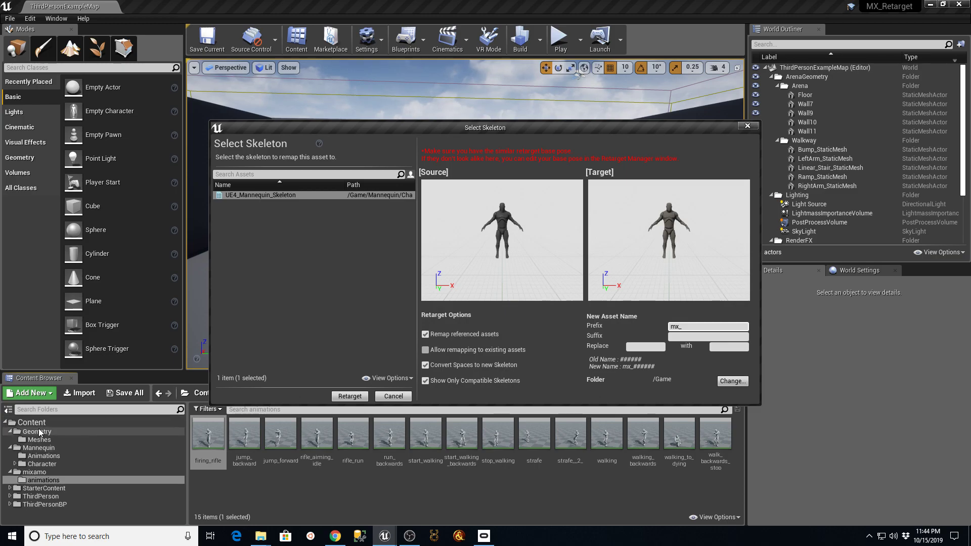
pyautogui.click(732, 380)
pyautogui.click(382, 206)
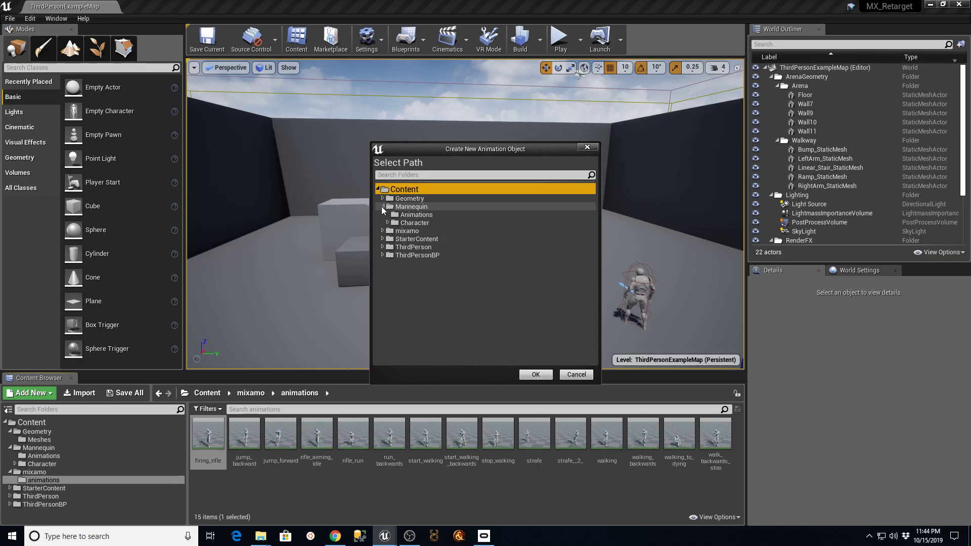
pyautogui.click(418, 214)
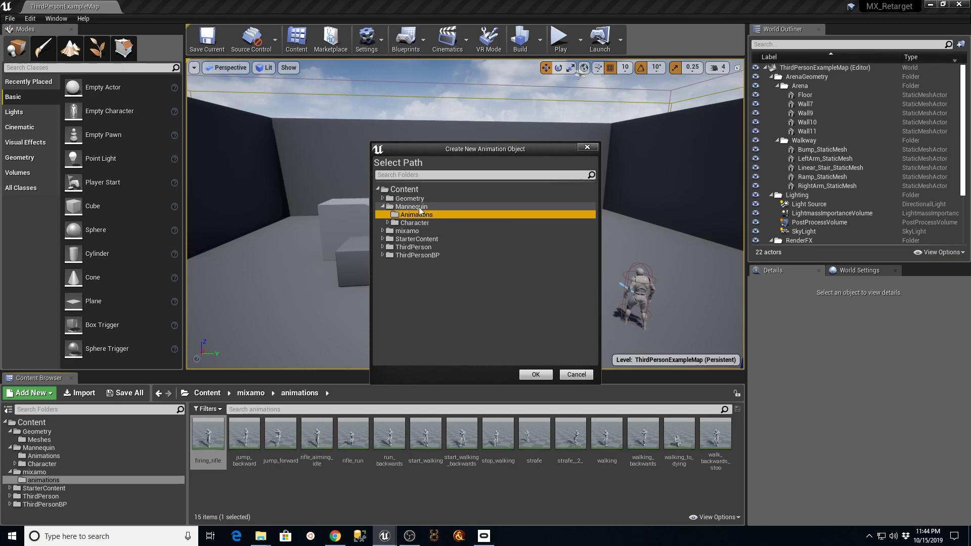
pyautogui.click(535, 374)
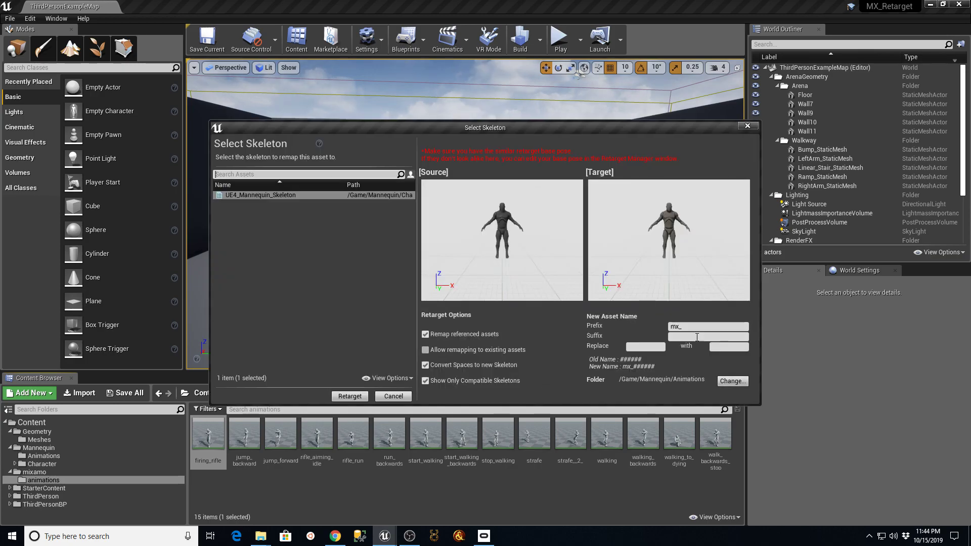
pyautogui.click(355, 396)
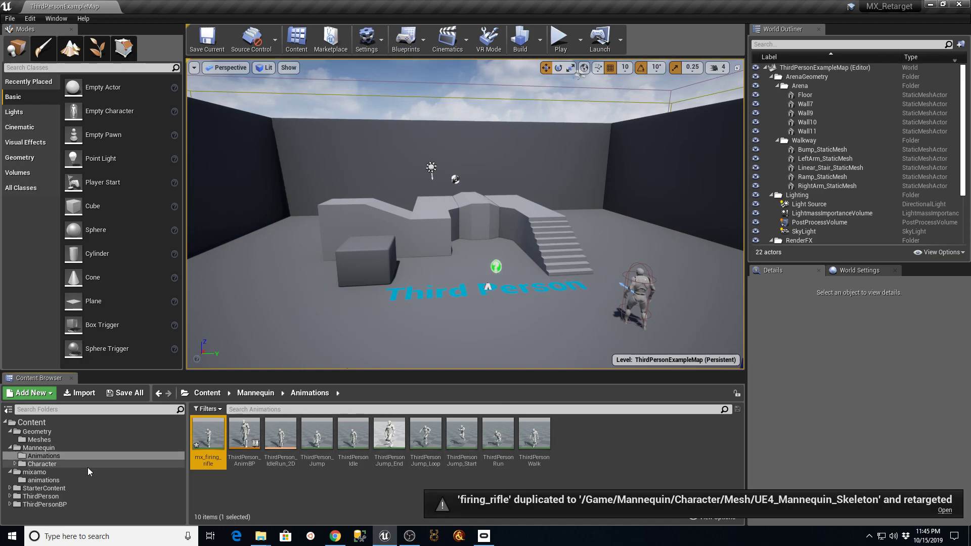